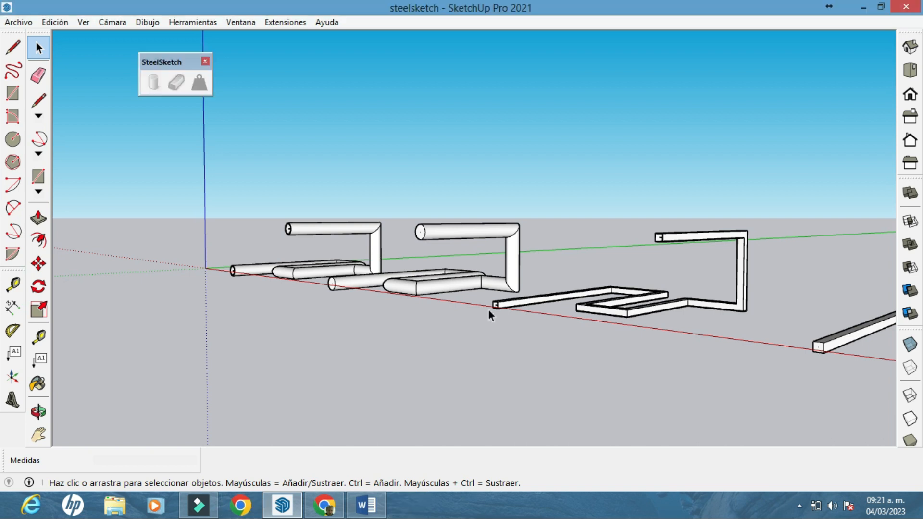
Step: Examine the two finished round pipe models up close, including their open ends and mitred corners
{"action": "scroll", "coordinate": [403, 256], "scroll_direction": "up", "scroll_amount": 4}
{"action": "middle_click_drag", "start_coordinate": [498, 282], "coordinate": [709, 336], "text": "shift"}
{"action": "scroll", "coordinate": [500, 317], "scroll_direction": "up", "scroll_amount": 3}
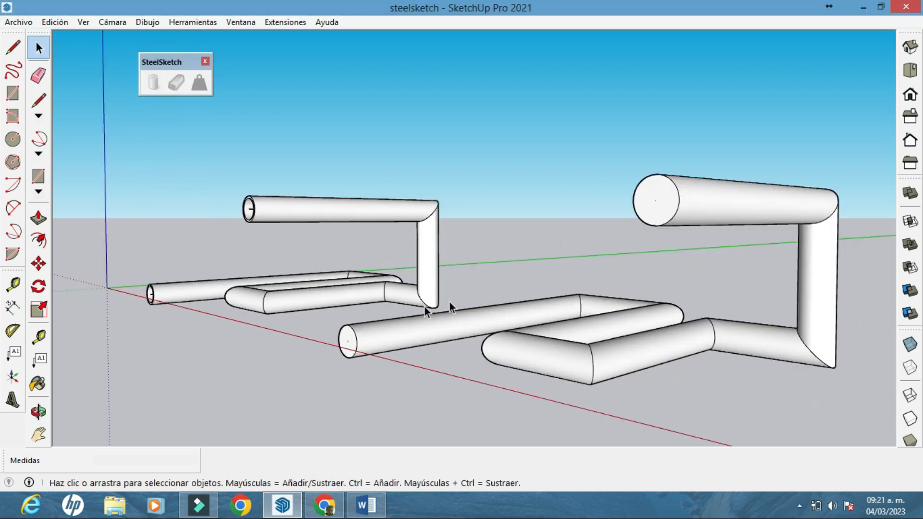
{"action": "mouse_move", "coordinate": [521, 340]}
{"action": "left_mouse_down"}
{"action": "mouse_move", "coordinate": [591, 365]}
{"action": "mouse_move", "coordinate": [631, 370]}
{"action": "mouse_move", "coordinate": [643, 362]}
{"action": "mouse_move", "coordinate": [505, 337]}
{"action": "left_mouse_up"}
{"action": "middle_click_drag", "start_coordinate": [504, 337], "coordinate": [474, 332]}
{"action": "scroll", "coordinate": [550, 346], "scroll_direction": "down", "scroll_amount": 1}
{"action": "middle_click_drag", "start_coordinate": [551, 346], "coordinate": [300, 281], "text": "shift"}
{"action": "scroll", "coordinate": [372, 282], "scroll_direction": "down", "scroll_amount": 2}
{"action": "middle_click_drag", "start_coordinate": [373, 281], "coordinate": [333, 307], "text": "shift"}
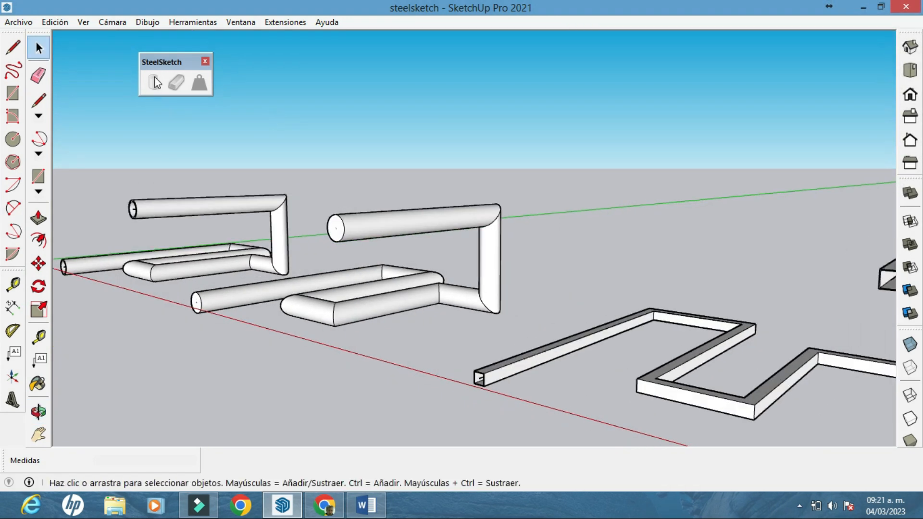
Step: Inspect the finished rectangular hollow tube along its bends and at its open upper end
{"action": "middle_click_drag", "start_coordinate": [343, 196], "coordinate": [464, 270]}
{"action": "scroll", "coordinate": [678, 314], "scroll_direction": "up", "scroll_amount": 1}
{"action": "middle_click_drag", "start_coordinate": [677, 313], "coordinate": [418, 281], "text": "shift"}
{"action": "scroll", "coordinate": [508, 308], "scroll_direction": "down", "scroll_amount": 2}
{"action": "middle_click_drag", "start_coordinate": [509, 307], "coordinate": [767, 392], "text": "shift"}
{"action": "middle_click_drag", "start_coordinate": [826, 387], "coordinate": [454, 317]}
{"action": "scroll", "coordinate": [321, 268], "scroll_direction": "up", "scroll_amount": 3}
{"action": "middle_click_drag", "start_coordinate": [261, 206], "coordinate": [342, 209]}
{"action": "scroll", "coordinate": [342, 209], "scroll_direction": "down", "scroll_amount": 3}
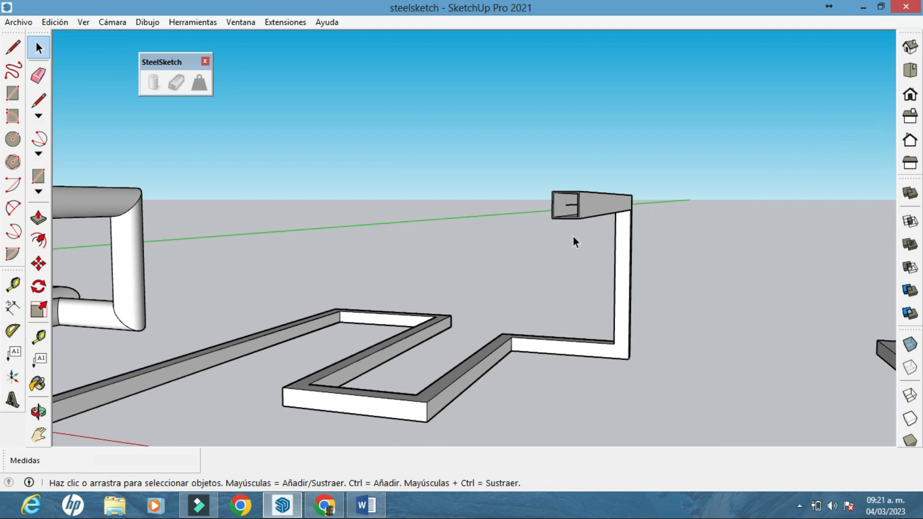
{"action": "middle_click_drag", "start_coordinate": [459, 337], "coordinate": [449, 329], "text": "shift"}
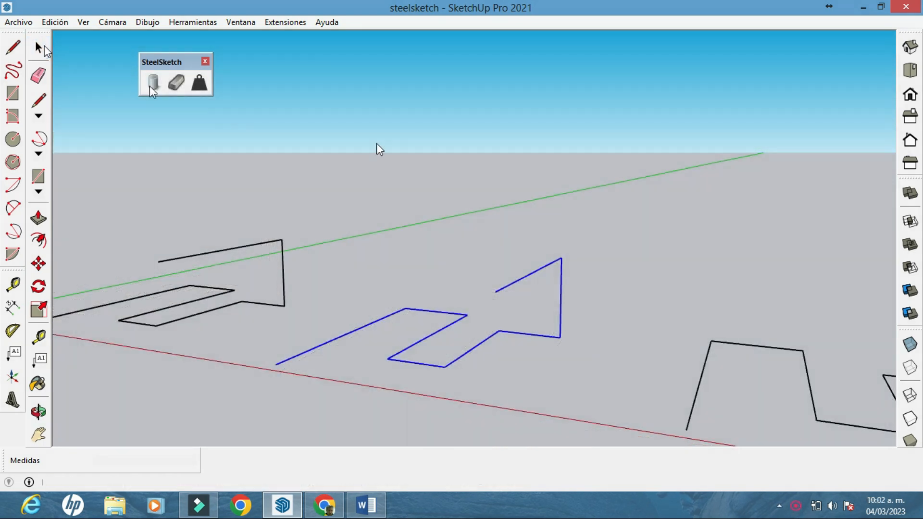
Step: Create a circular pipe with a thickness of .04 along the bent line path nearest the origin
{"action": "mouse_move", "coordinate": [502, 269]}
{"action": "middle_mouse_down"}
{"action": "mouse_move", "coordinate": [556, 268]}
{"action": "mouse_move", "coordinate": [604, 150]}
{"action": "middle_mouse_up"}
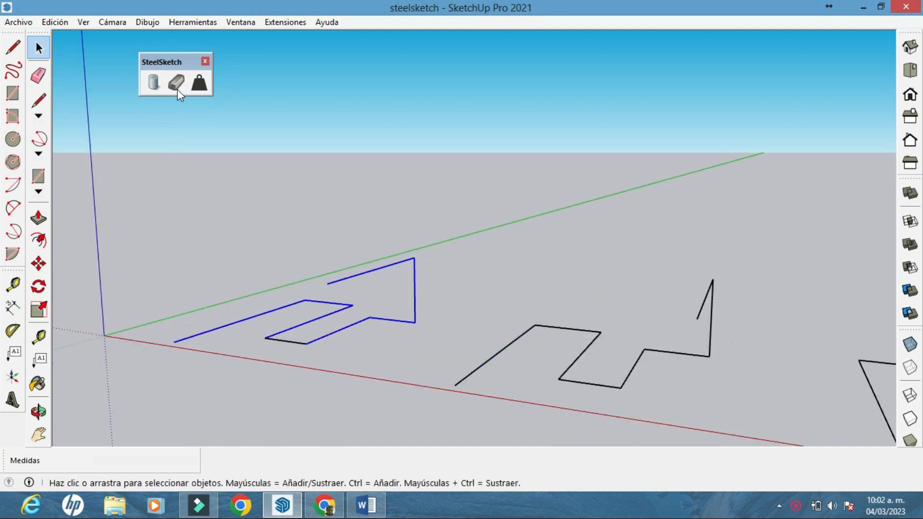
{"action": "left_click_drag", "start_coordinate": [450, 273], "coordinate": [276, 353]}
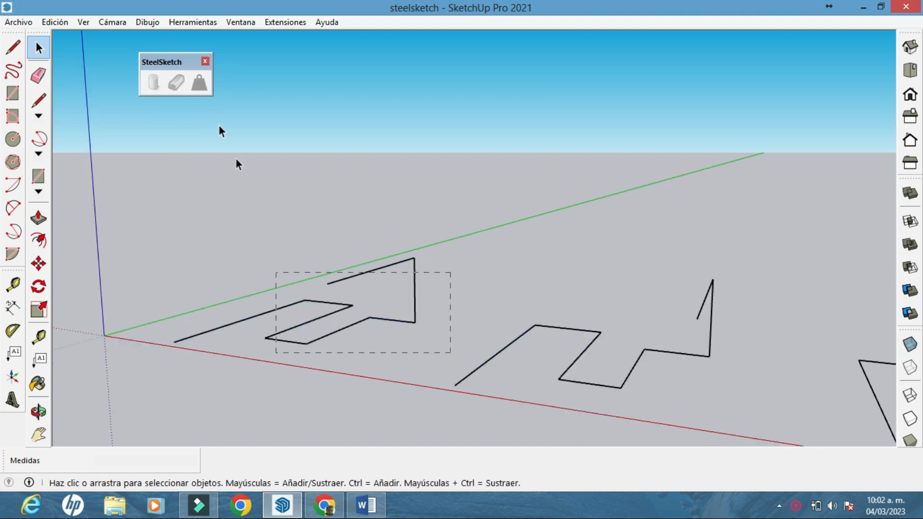
{"action": "left_click", "coordinate": [154, 83]}
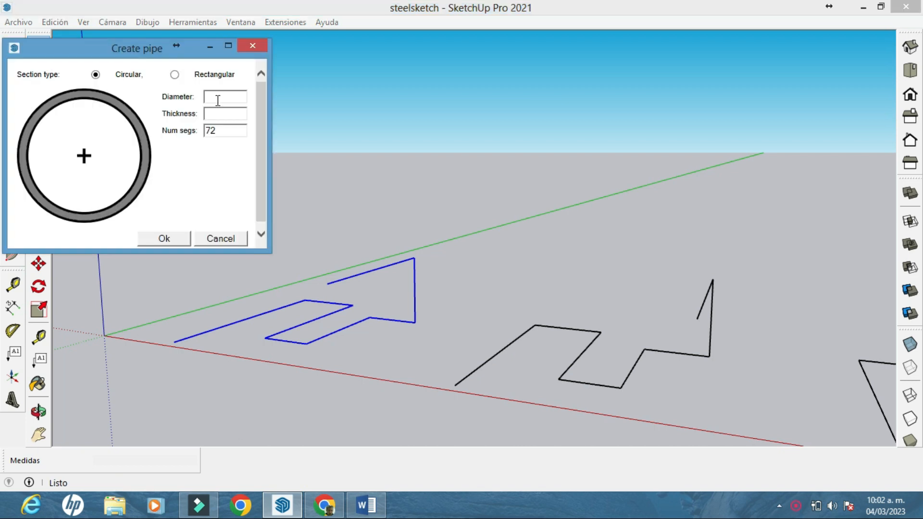
{"action": "left_click", "coordinate": [240, 116]}
{"action": "type", "text": ".04"}
{"action": "middle_click_drag", "start_coordinate": [372, 322], "coordinate": [341, 322]}
Step: Create a rectangular pipe along the second line path with base 200, height 200 and thickness 10
{"action": "middle_click_drag", "start_coordinate": [505, 347], "coordinate": [425, 336], "text": "shift"}
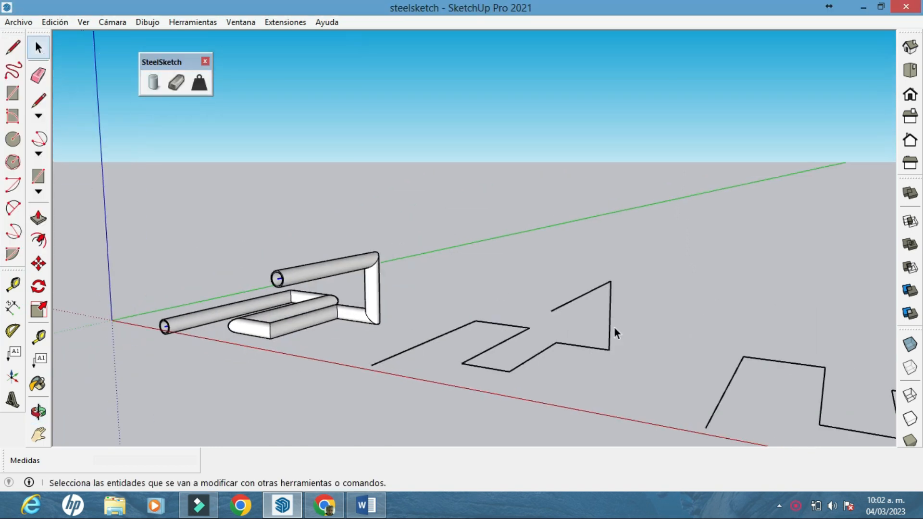
{"action": "left_click_drag", "start_coordinate": [630, 386], "coordinate": [423, 269]}
{"action": "left_click", "coordinate": [153, 83]}
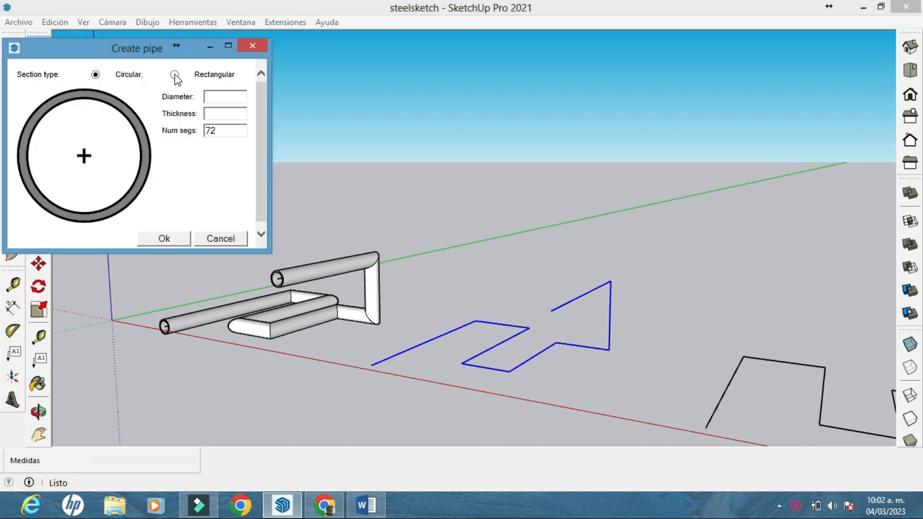
{"action": "left_click", "coordinate": [175, 75]}
{"action": "left_click", "coordinate": [231, 112]}
{"action": "type", "text": "200"}
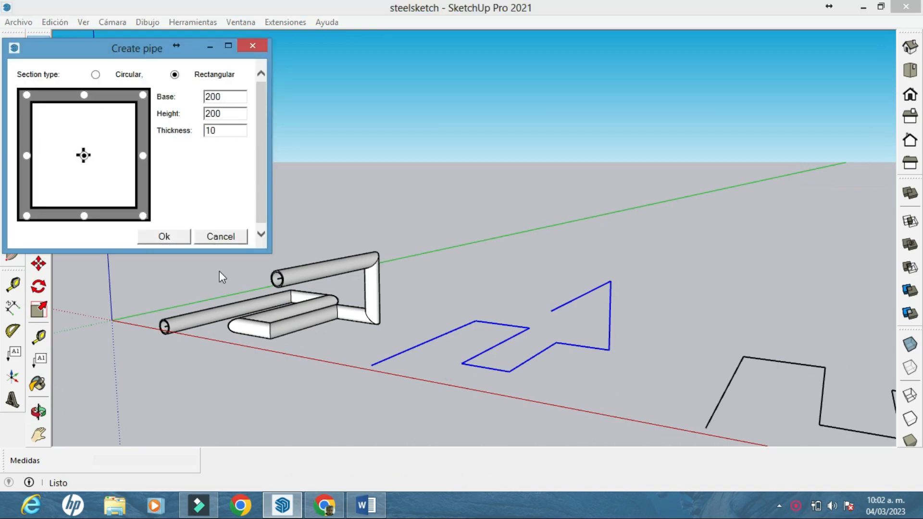
{"action": "left_click", "coordinate": [165, 237]}
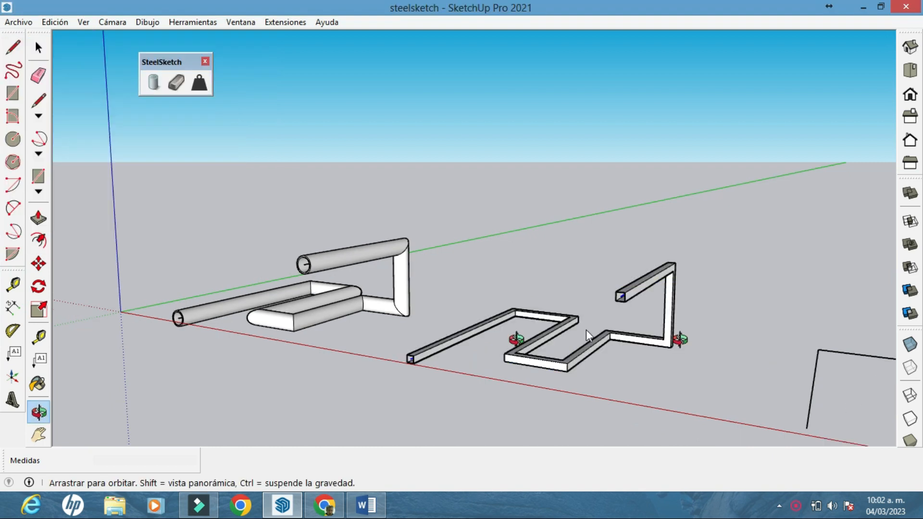
{"action": "middle_click_drag", "start_coordinate": [587, 329], "coordinate": [567, 327]}
{"action": "scroll", "coordinate": [568, 327], "scroll_direction": "down", "scroll_amount": 1}
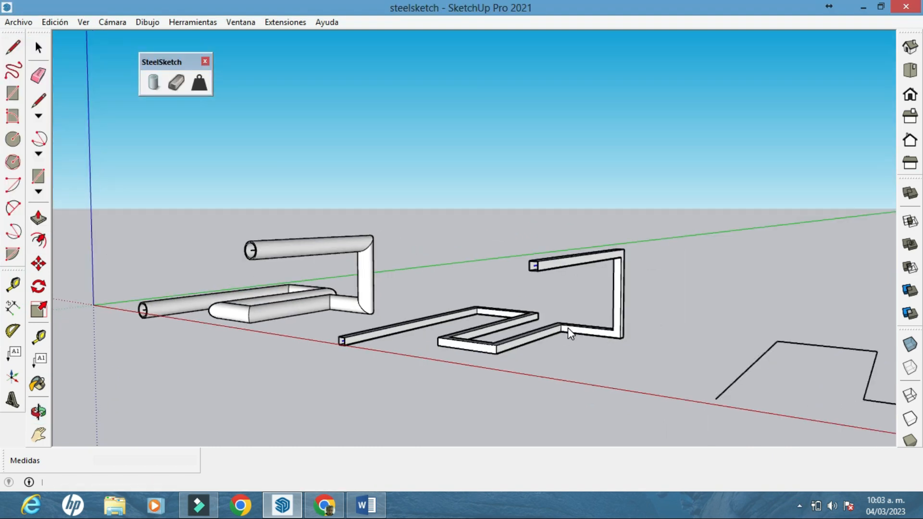
Step: Browse the steel profile catalogue, previewing section sizes in the IPE, HEA and CNP families
{"action": "scroll", "coordinate": [567, 327], "scroll_direction": "up", "scroll_amount": 1}
{"action": "middle_click_drag", "start_coordinate": [688, 336], "coordinate": [681, 355]}
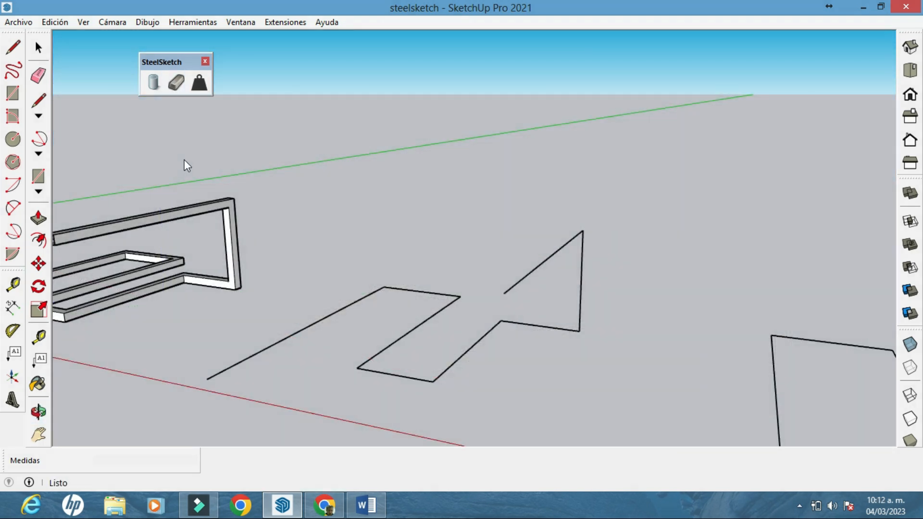
{"action": "left_click", "coordinate": [176, 83]}
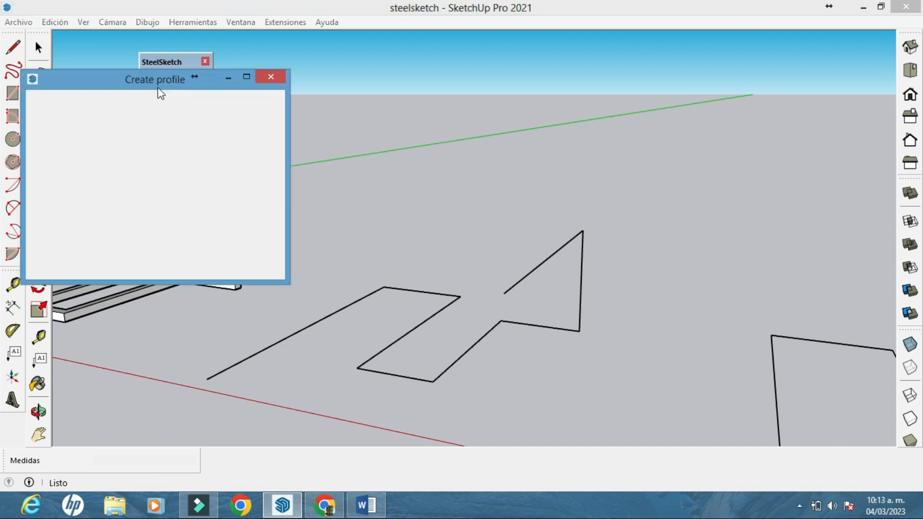
{"action": "left_click", "coordinate": [245, 77]}
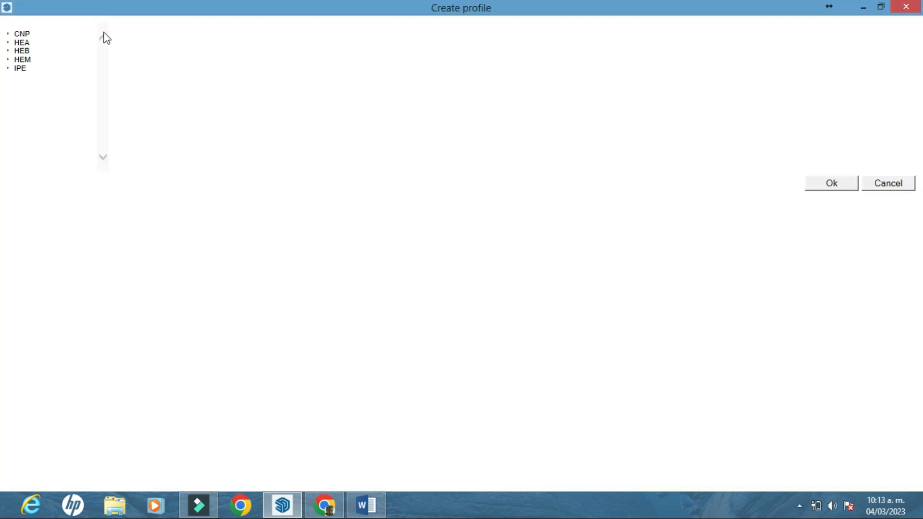
{"action": "left_click", "coordinate": [22, 69]}
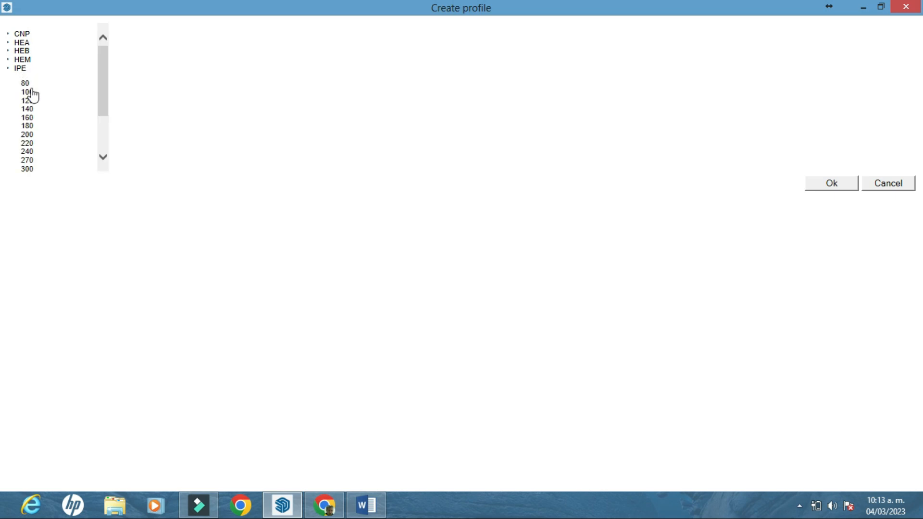
{"action": "left_click_drag", "start_coordinate": [31, 103], "coordinate": [29, 161]}
{"action": "left_click", "coordinate": [29, 53]}
{"action": "left_click", "coordinate": [30, 77]}
{"action": "left_click", "coordinate": [27, 113]}
{"action": "left_click", "coordinate": [24, 121]}
{"action": "left_click", "coordinate": [26, 93]}
{"action": "left_click", "coordinate": [27, 44]}
{"action": "left_click", "coordinate": [28, 110]}
{"action": "left_click", "coordinate": [26, 136]}
{"action": "left_click", "coordinate": [22, 34]}
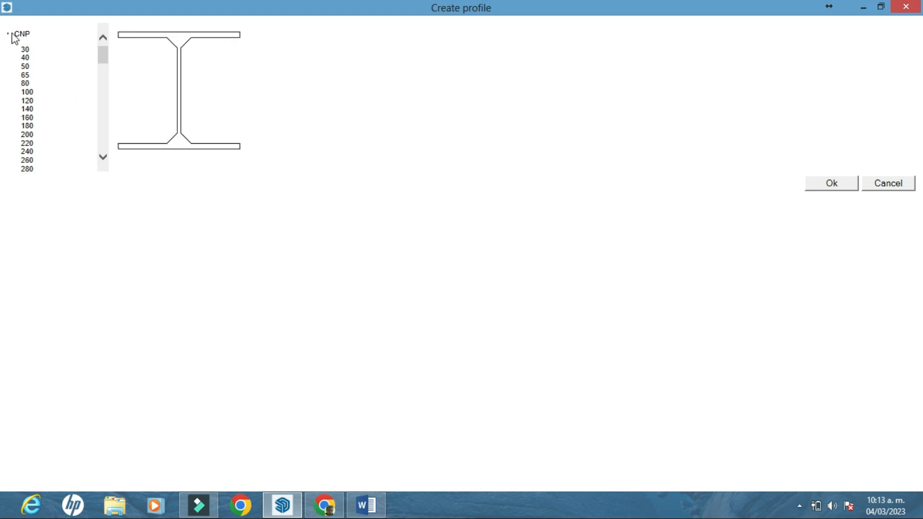
{"action": "left_click", "coordinate": [19, 34]}
{"action": "left_click", "coordinate": [24, 35]}
{"action": "left_click", "coordinate": [28, 34]}
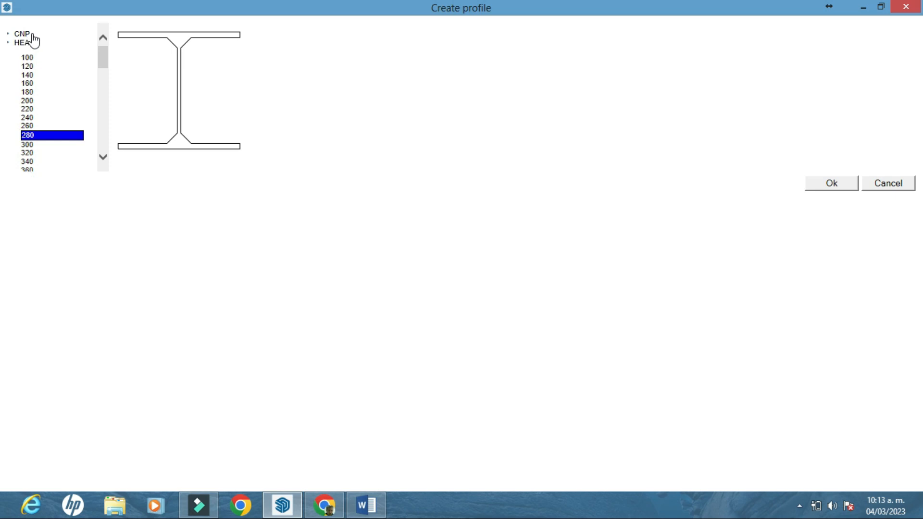
{"action": "left_click", "coordinate": [101, 36]}
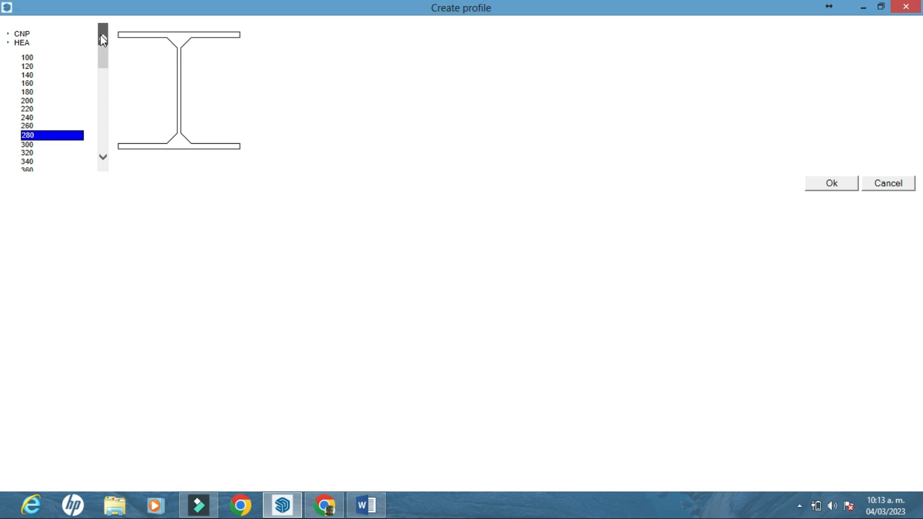
{"action": "left_click", "coordinate": [16, 44]}
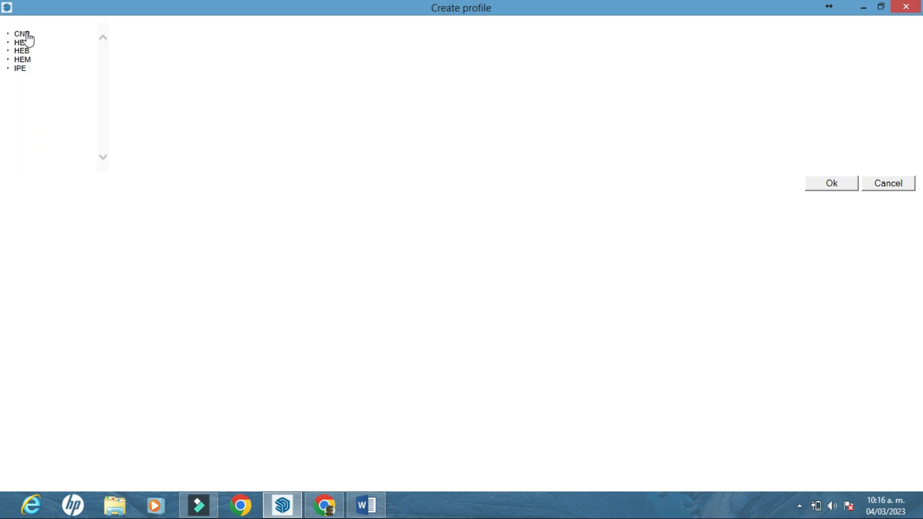
Step: Preview CNP channel sizes between 40 and 260 and try to create the 160 profile
{"action": "left_click", "coordinate": [27, 35]}
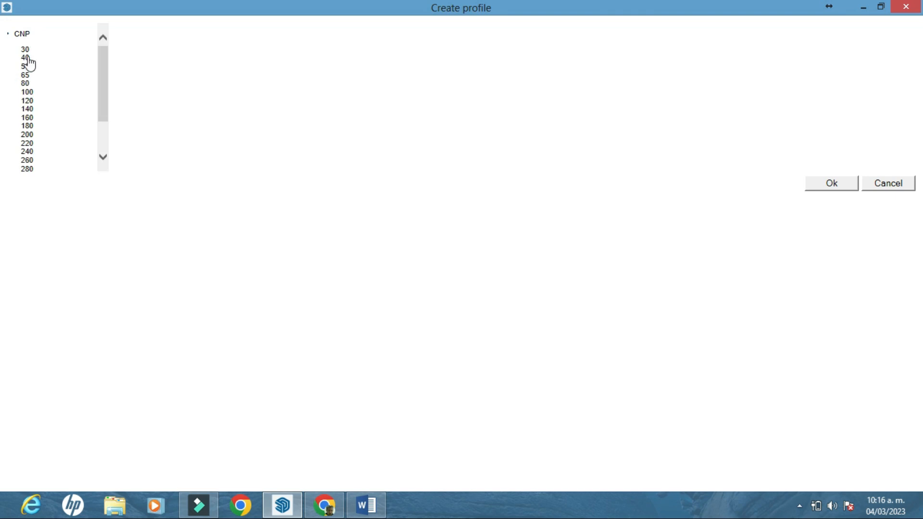
{"action": "left_click", "coordinate": [28, 59]}
{"action": "left_click", "coordinate": [27, 69]}
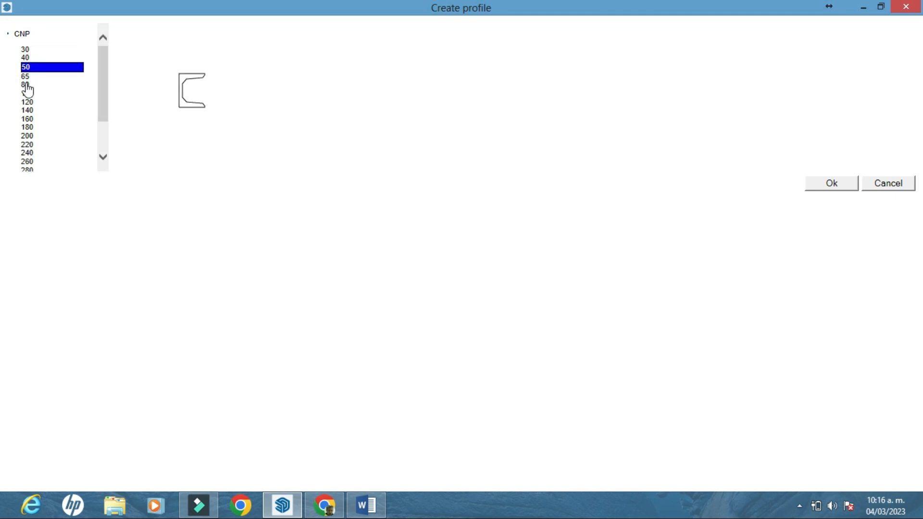
{"action": "left_click", "coordinate": [27, 76]}
{"action": "left_click", "coordinate": [27, 93]}
{"action": "left_click", "coordinate": [28, 110]}
{"action": "left_click", "coordinate": [27, 127]}
{"action": "left_click", "coordinate": [28, 144]}
{"action": "left_click", "coordinate": [28, 154]}
{"action": "left_click", "coordinate": [28, 162]}
{"action": "left_click", "coordinate": [29, 119]}
{"action": "left_click", "coordinate": [830, 186]}
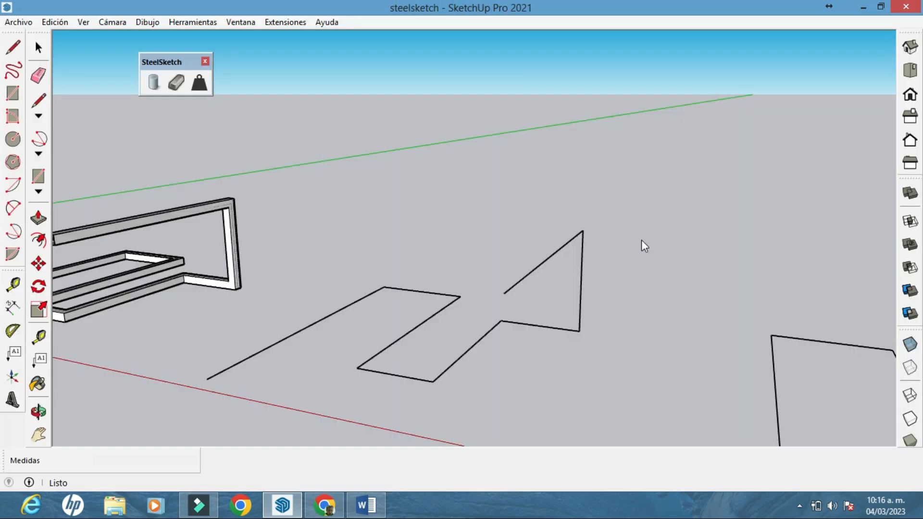
Step: Select the whole third line path and create a steel profile from the catalogue along it
{"action": "left_click", "coordinate": [39, 48]}
{"action": "left_click_drag", "start_coordinate": [589, 337], "coordinate": [334, 199]}
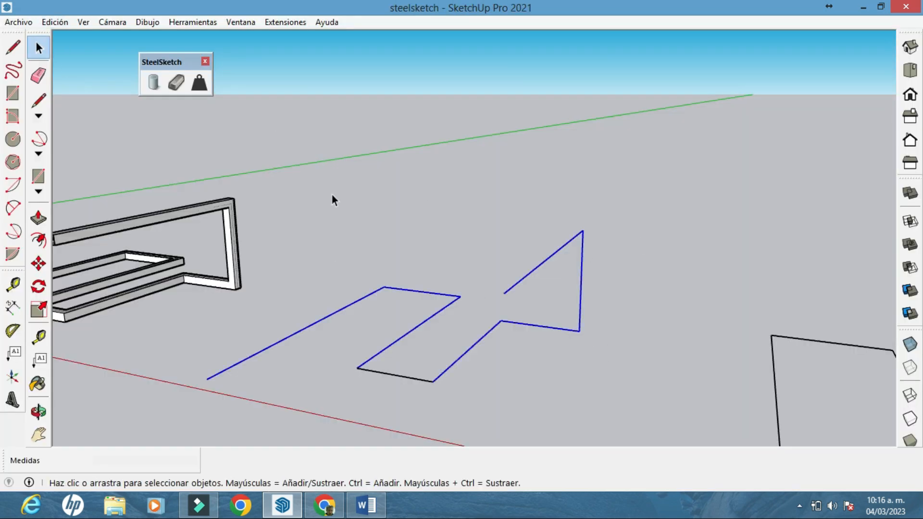
{"action": "left_click", "coordinate": [176, 84]}
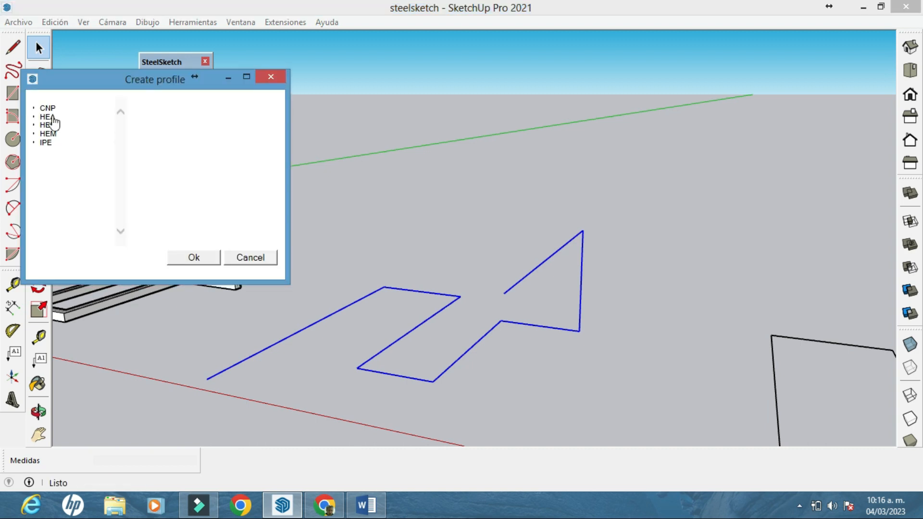
{"action": "left_click", "coordinate": [55, 201]}
{"action": "left_click", "coordinate": [184, 261]}
{"action": "scroll", "coordinate": [519, 257], "scroll_direction": "down", "scroll_amount": 3}
{"action": "scroll", "coordinate": [520, 257], "scroll_direction": "up", "scroll_amount": 5}
Step: Select the whole fourth line path and create an IPE beam profile along it
{"action": "middle_click_drag", "start_coordinate": [513, 284], "coordinate": [163, 196]}
{"action": "scroll", "coordinate": [491, 284], "scroll_direction": "down", "scroll_amount": 4}
{"action": "left_click", "coordinate": [36, 50]}
{"action": "left_click_drag", "start_coordinate": [690, 375], "coordinate": [324, 152]}
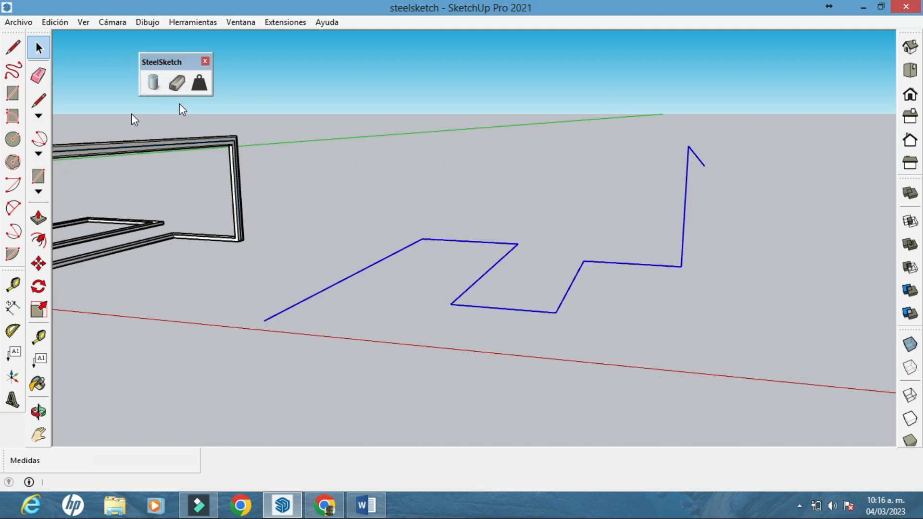
{"action": "left_click", "coordinate": [175, 91]}
{"action": "left_click", "coordinate": [248, 74]}
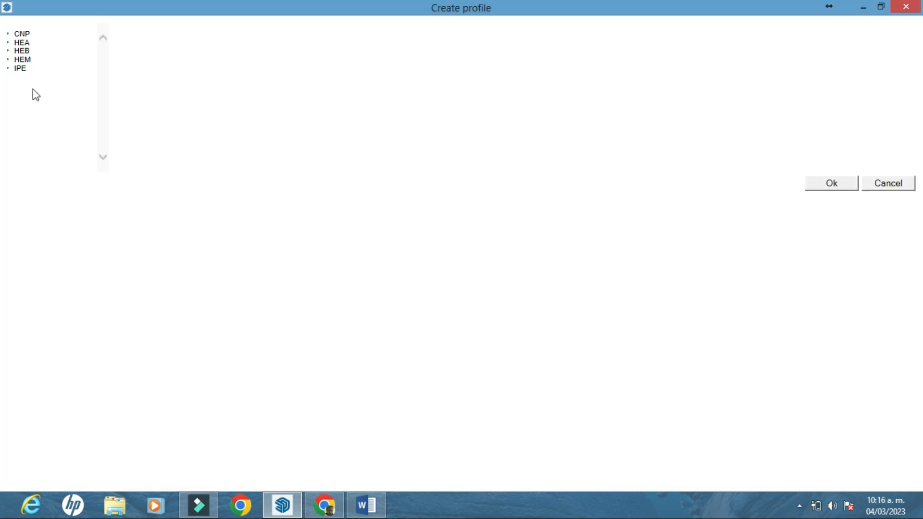
{"action": "left_click", "coordinate": [21, 70]}
{"action": "left_click", "coordinate": [27, 160]}
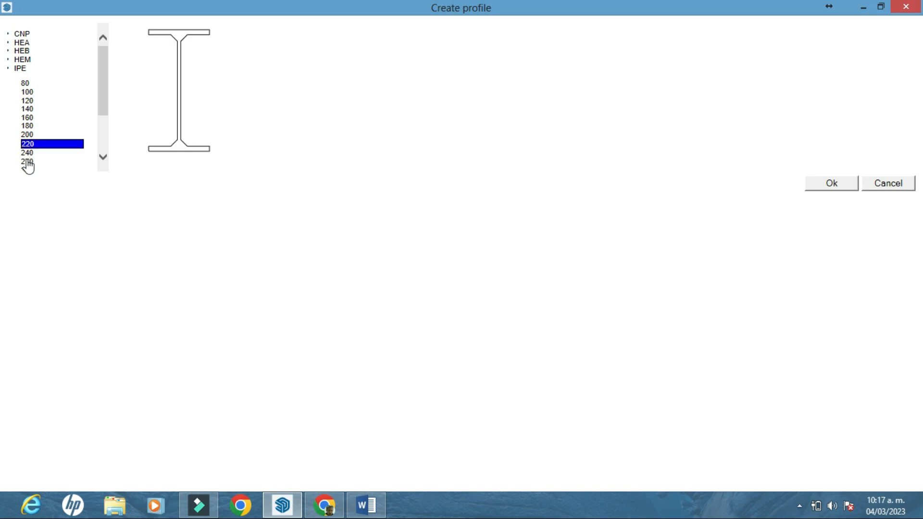
{"action": "left_click", "coordinate": [823, 184]}
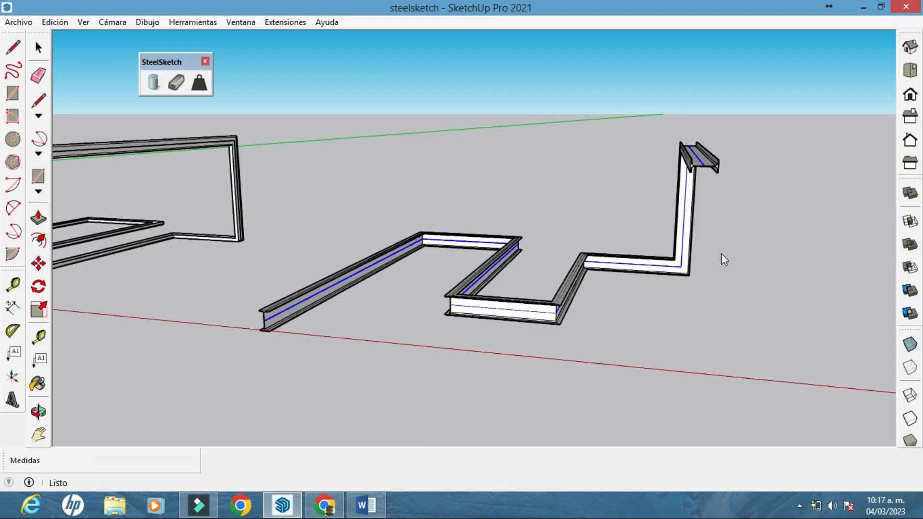
{"action": "middle_click_drag", "start_coordinate": [721, 253], "coordinate": [806, 286]}
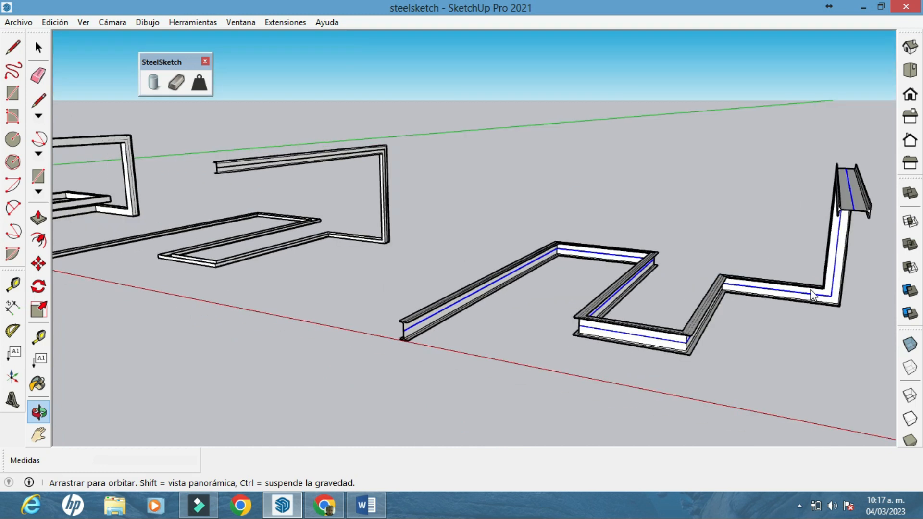
{"action": "middle_click_drag", "start_coordinate": [372, 219], "coordinate": [322, 203], "text": "shift"}
{"action": "scroll", "coordinate": [322, 202], "scroll_direction": "up", "scroll_amount": 3}
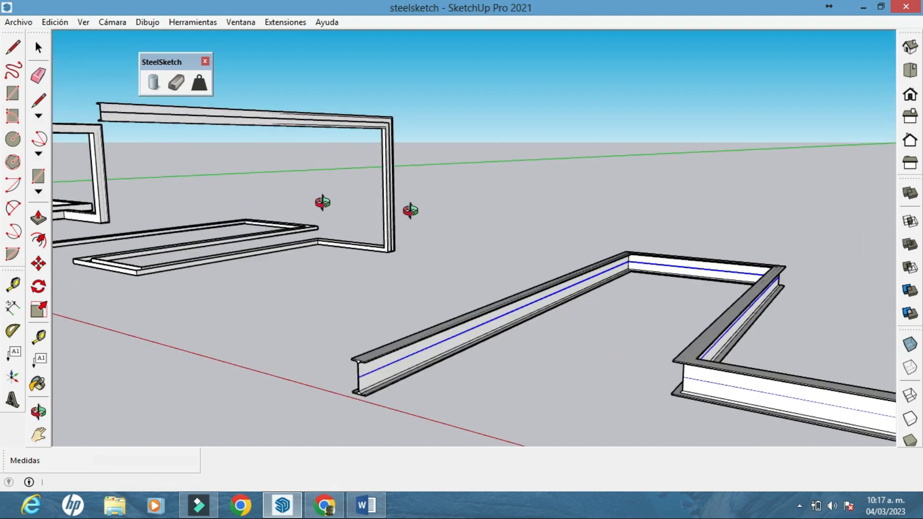
{"action": "middle_click_drag", "start_coordinate": [482, 214], "coordinate": [464, 207]}
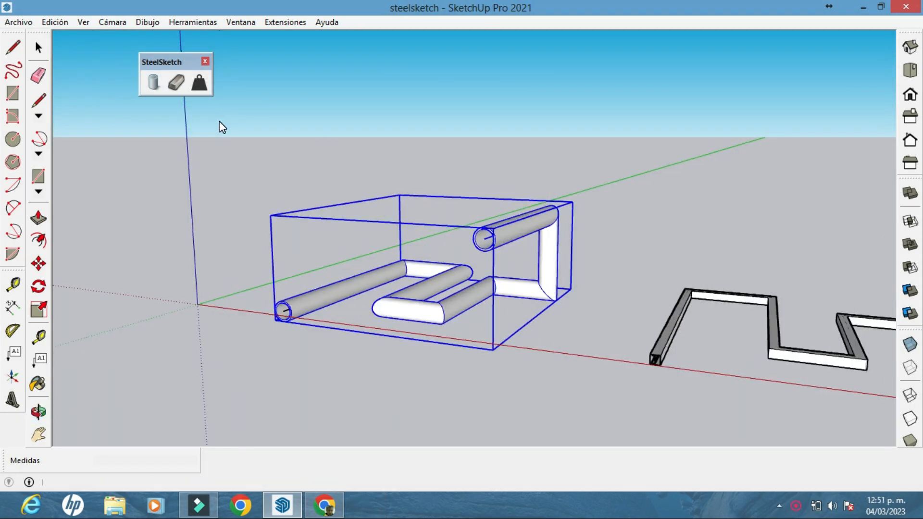
Step: Calculate the volume and weight of the selected circular pipe and dismiss the result
{"action": "left_click", "coordinate": [200, 82]}
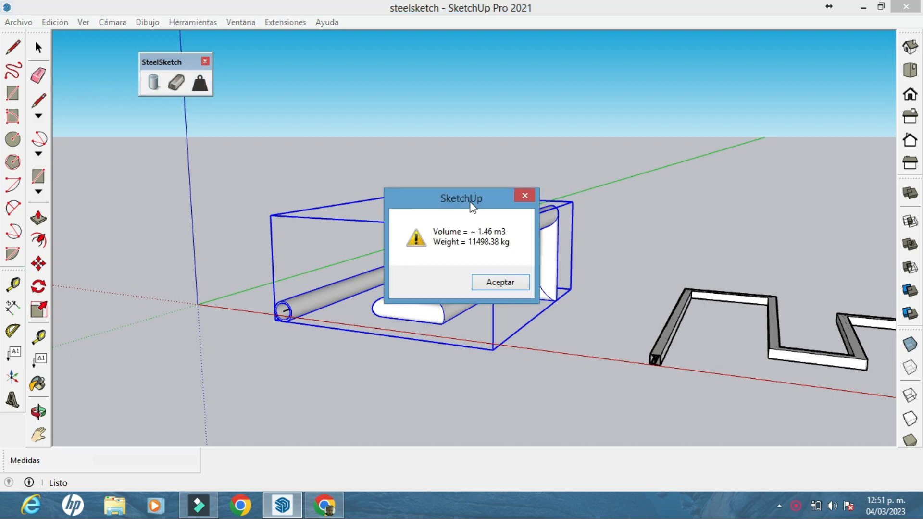
{"action": "left_click_drag", "start_coordinate": [471, 199], "coordinate": [364, 150]}
{"action": "left_click", "coordinate": [598, 215]}
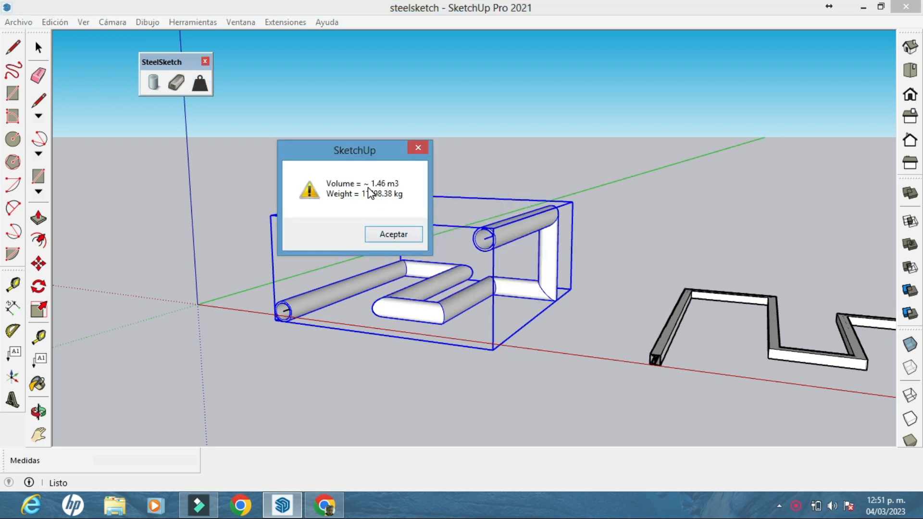
{"action": "left_click", "coordinate": [393, 234]}
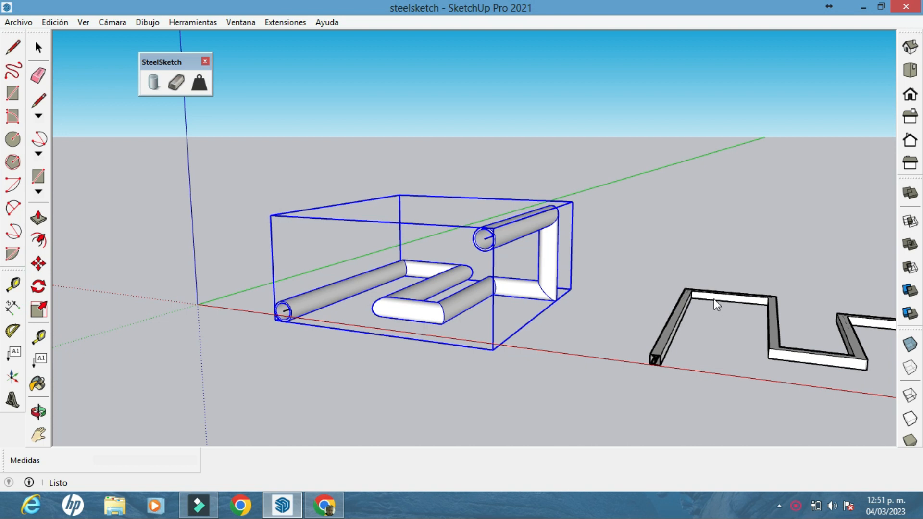
Step: Calculate the volume and weight of the rectangular pipe on the second path and dismiss the result
{"action": "middle_click_drag", "start_coordinate": [708, 294], "coordinate": [705, 322]}
{"action": "left_click", "coordinate": [620, 291]}
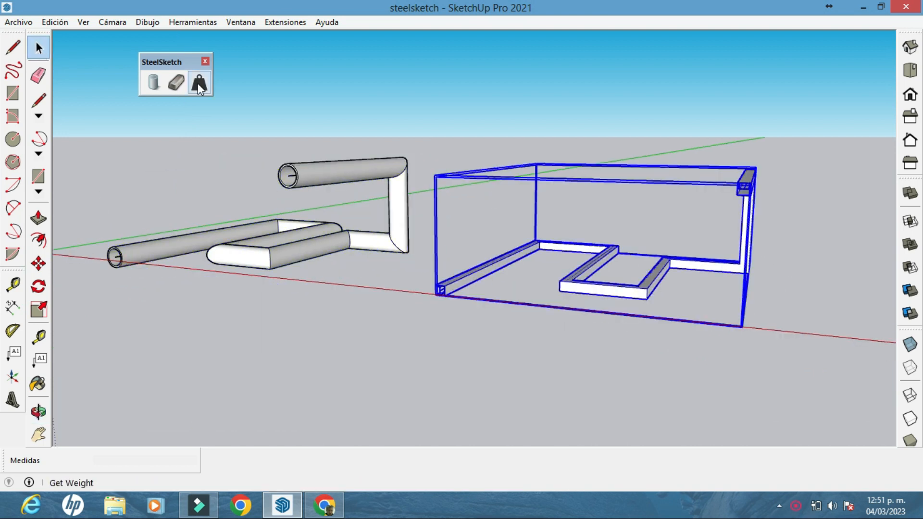
{"action": "left_click", "coordinate": [199, 82]}
{"action": "left_click", "coordinate": [502, 283]}
Step: Select the steel profile on the third path, calculate its volume and weight, and dismiss the result
{"action": "middle_click_drag", "start_coordinate": [500, 284], "coordinate": [478, 232]}
{"action": "left_click_drag", "start_coordinate": [629, 310], "coordinate": [421, 217]}
{"action": "left_click", "coordinate": [199, 82]}
{"action": "left_click", "coordinate": [508, 285]}
Step: Calculate the volume and weight of the IPE beam on the fourth path and dismiss the result
{"action": "middle_click_drag", "start_coordinate": [508, 285], "coordinate": [581, 256]}
{"action": "left_click", "coordinate": [38, 47]}
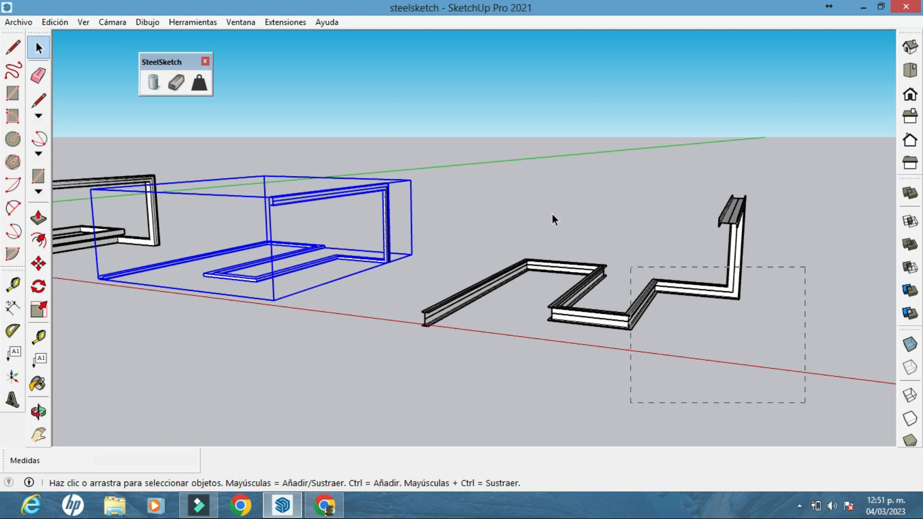
{"action": "left_click", "coordinate": [687, 290]}
{"action": "left_click", "coordinate": [199, 83]}
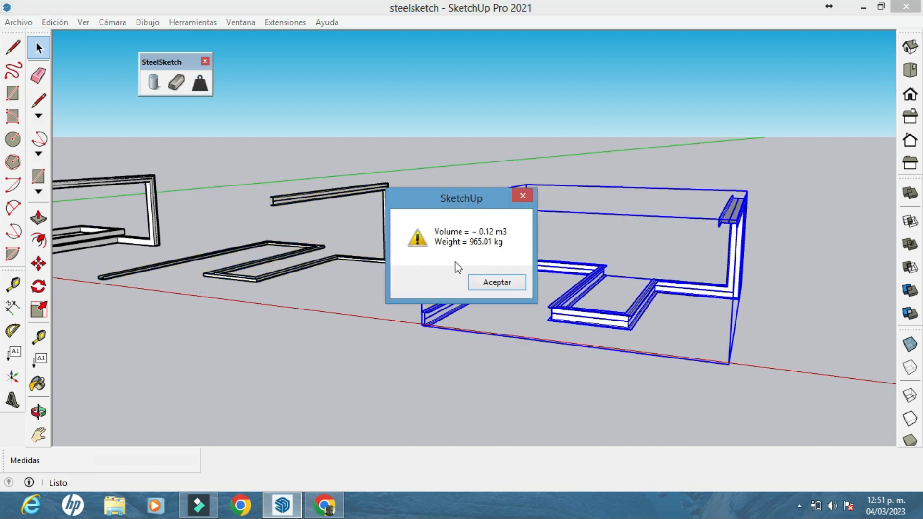
{"action": "left_click", "coordinate": [490, 284]}
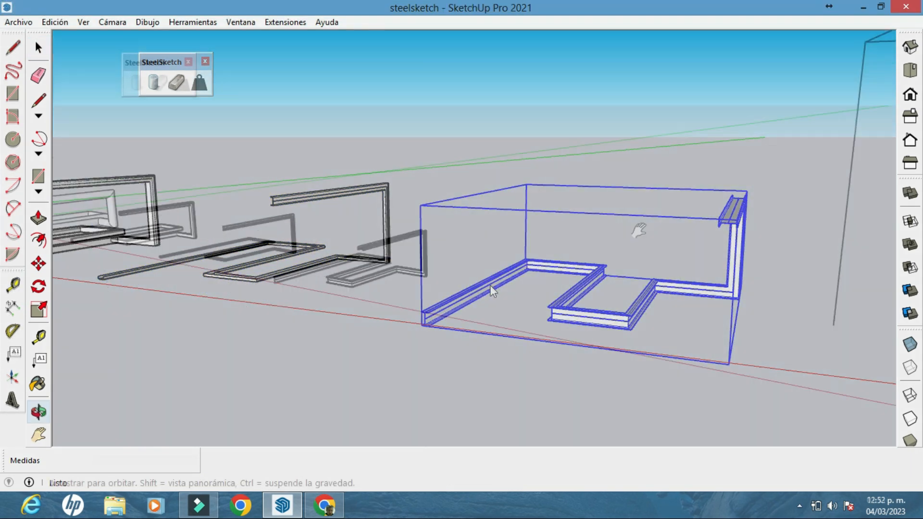
Step: Select the chord, diagonal and vertical lines of the roof truss, leaving out its two support posts
{"action": "middle_click_drag", "start_coordinate": [692, 277], "coordinate": [698, 285]}
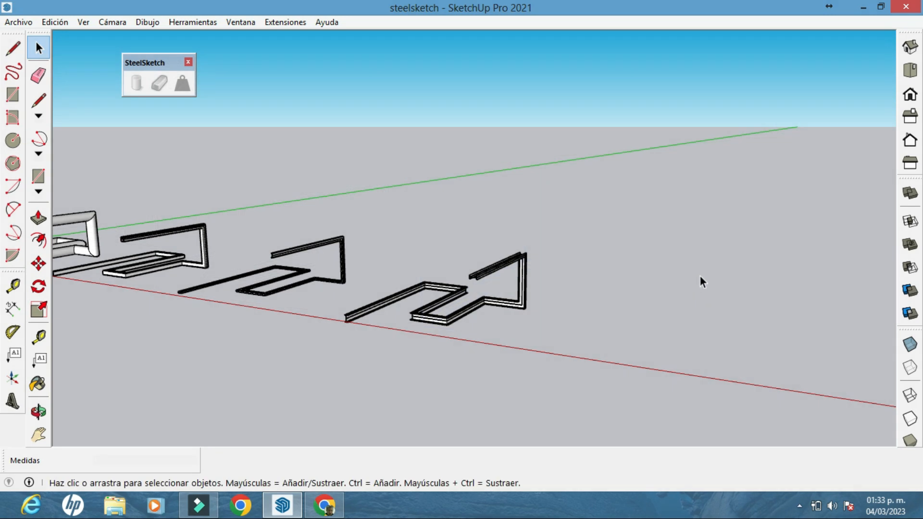
{"action": "middle_click_drag", "start_coordinate": [500, 232], "coordinate": [520, 258]}
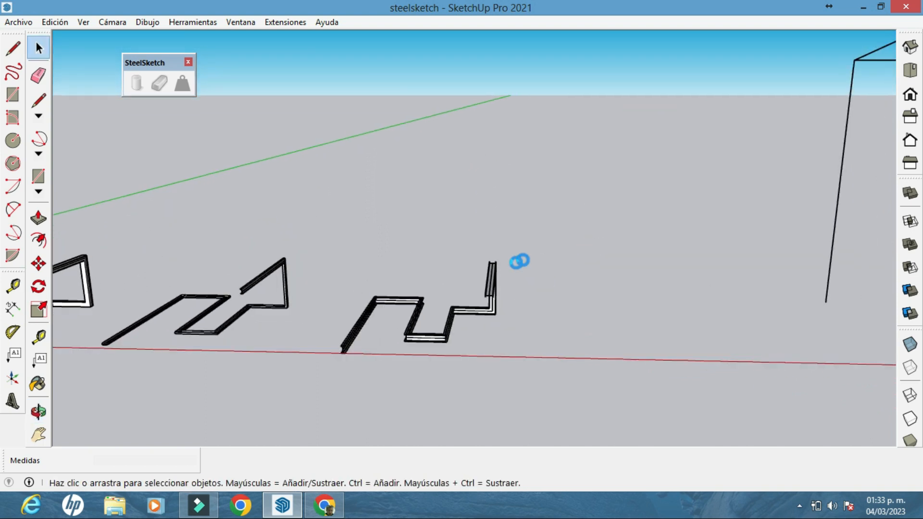
{"action": "middle_click_drag", "start_coordinate": [650, 193], "coordinate": [434, 162]}
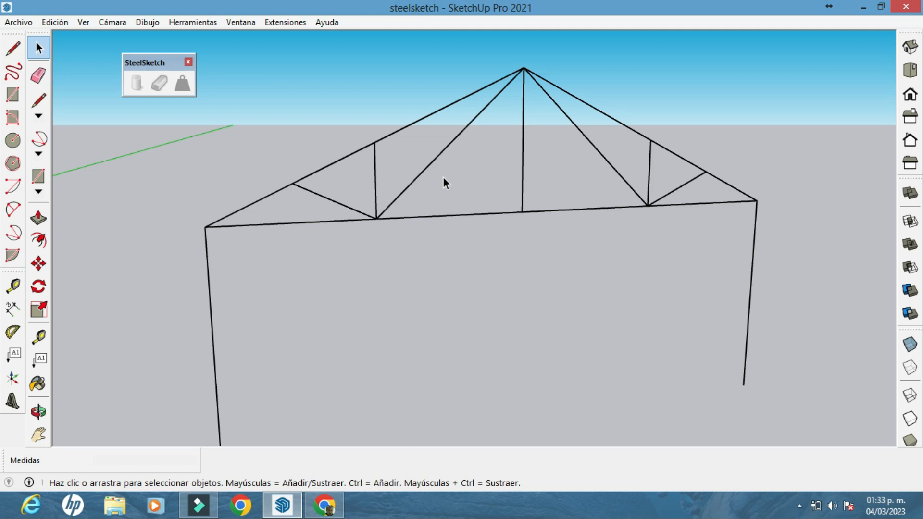
{"action": "middle_click_drag", "start_coordinate": [483, 207], "coordinate": [511, 211]}
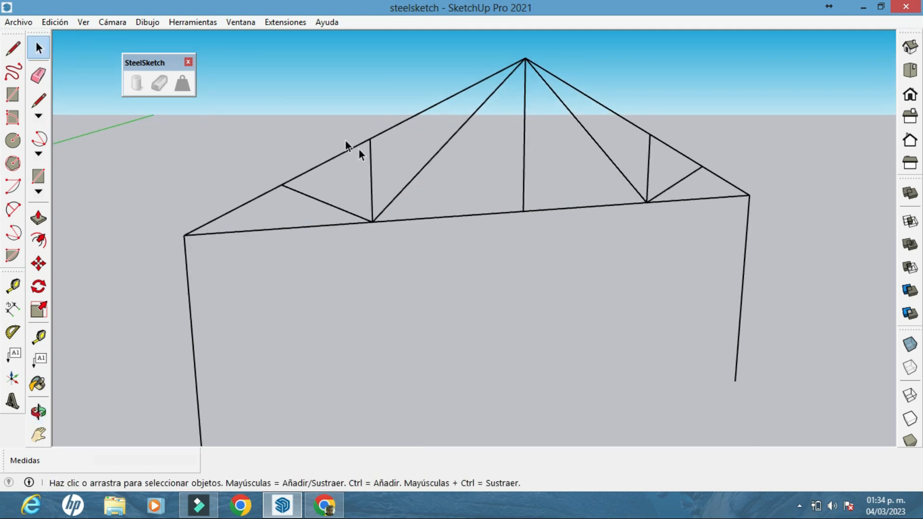
{"action": "middle_click_drag", "start_coordinate": [422, 227], "coordinate": [421, 230]}
{"action": "middle_click_drag", "start_coordinate": [555, 183], "coordinate": [649, 240]}
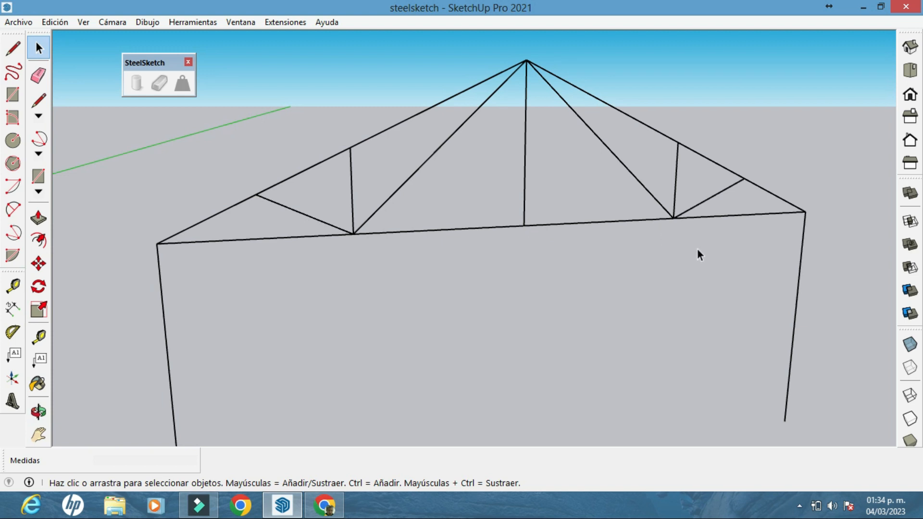
{"action": "left_click_drag", "start_coordinate": [736, 248], "coordinate": [510, 129]}
{"action": "left_click_drag", "start_coordinate": [259, 82], "coordinate": [258, 83]}
{"action": "left_click_drag", "start_coordinate": [784, 242], "coordinate": [369, 151]}
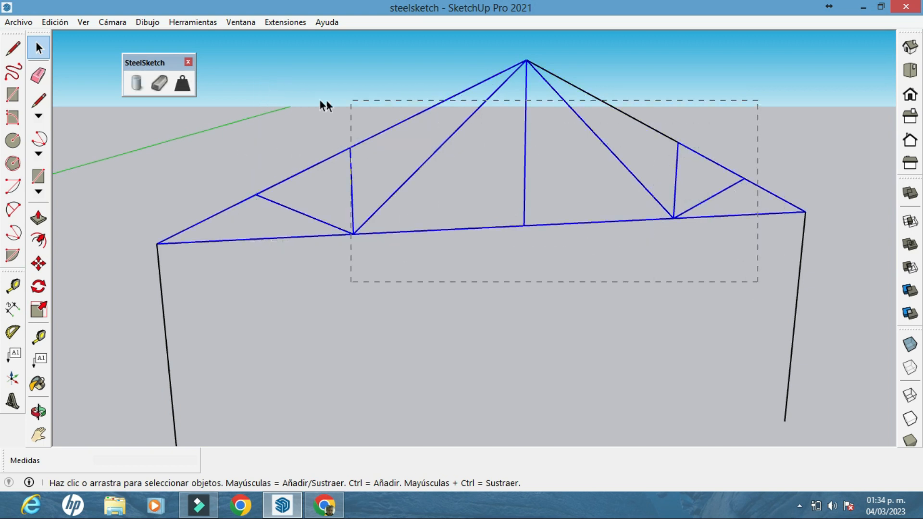
{"action": "left_click_drag", "start_coordinate": [259, 99], "coordinate": [258, 97]}
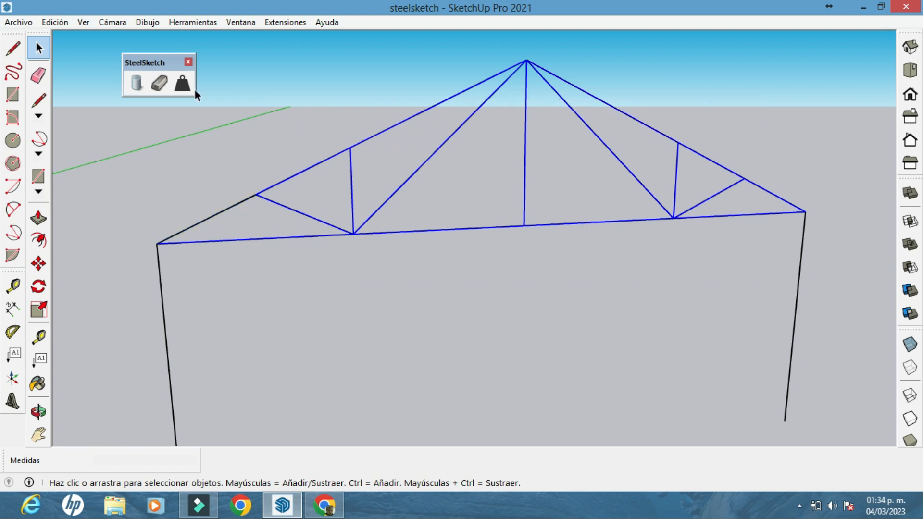
Step: Try to create IPE 240 profiles along the selected truss lines
{"action": "left_click", "coordinate": [167, 86]}
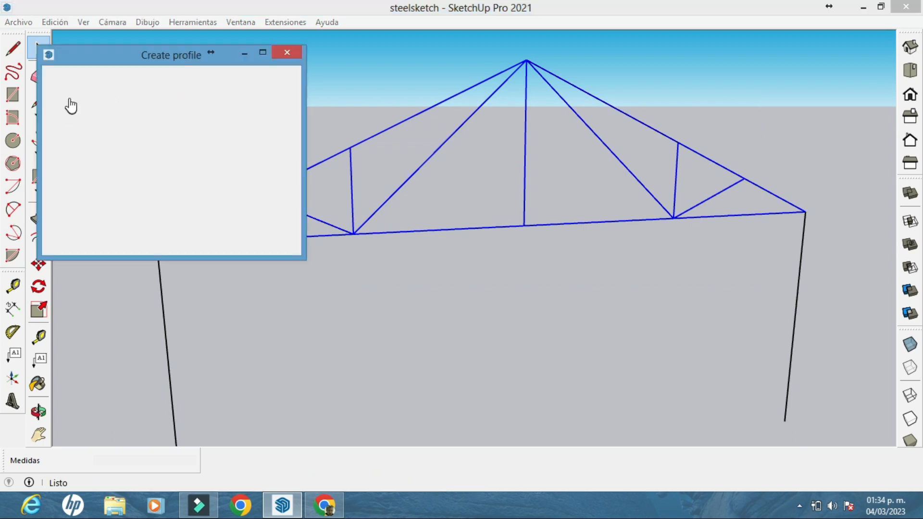
{"action": "left_click", "coordinate": [263, 53]}
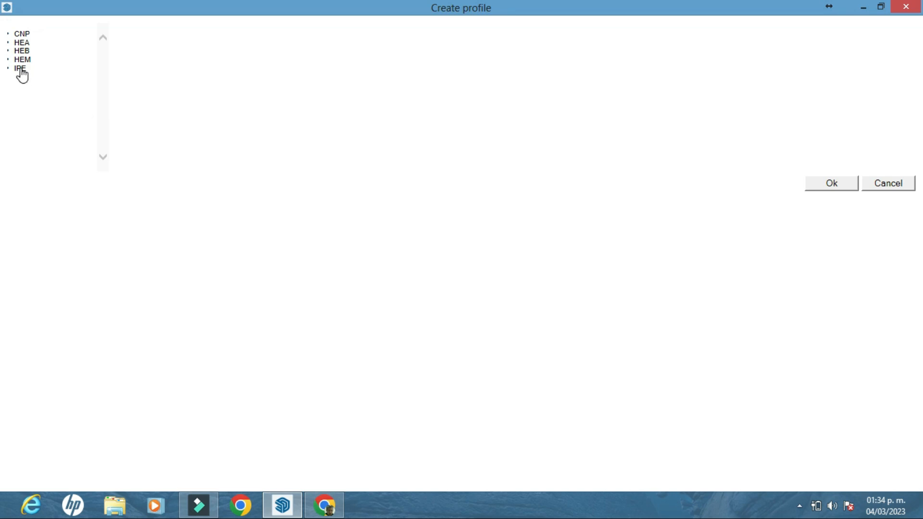
{"action": "left_click", "coordinate": [20, 68]}
{"action": "left_click", "coordinate": [28, 152]}
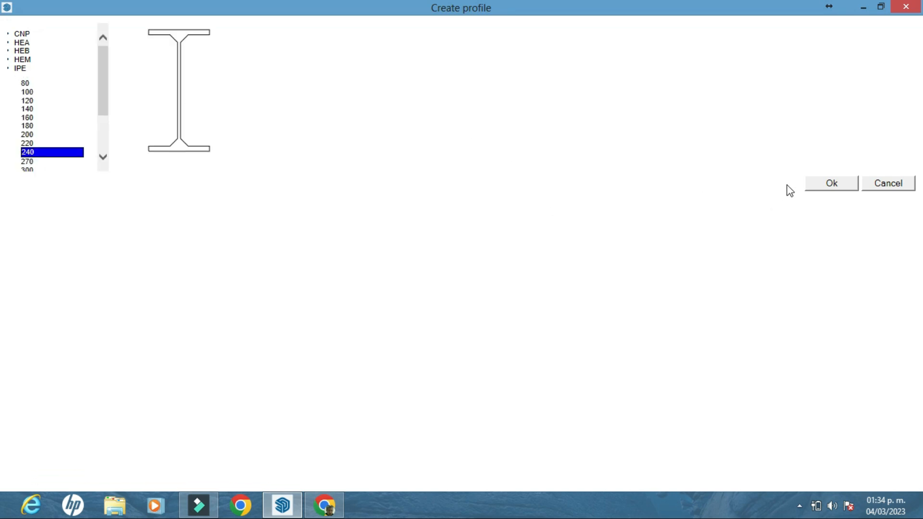
{"action": "left_click", "coordinate": [816, 191]}
Step: Check the IPE profiles generated on the truss and undo their creation
{"action": "mouse_move", "coordinate": [505, 170]}
{"action": "middle_mouse_down"}
{"action": "mouse_move", "coordinate": [521, 249]}
{"action": "mouse_move", "coordinate": [645, 123]}
{"action": "middle_mouse_up"}
{"action": "scroll", "coordinate": [644, 124], "scroll_direction": "up", "scroll_amount": 4}
{"action": "middle_click_drag", "start_coordinate": [768, 150], "coordinate": [801, 175]}
{"action": "scroll", "coordinate": [620, 243], "scroll_direction": "down", "scroll_amount": 2}
{"action": "middle_click_drag", "start_coordinate": [620, 243], "coordinate": [585, 236]}
{"action": "scroll", "coordinate": [739, 258], "scroll_direction": "down", "scroll_amount": 2}
{"action": "key", "text": "ctrl+z"}
{"action": "scroll", "coordinate": [739, 257], "scroll_direction": "down", "scroll_amount": 1}
Step: Select only the truss's outer triangle: all segments of both sloping top chords and the bottom chord
{"action": "left_click", "coordinate": [39, 48]}
{"action": "left_click", "coordinate": [361, 109]}
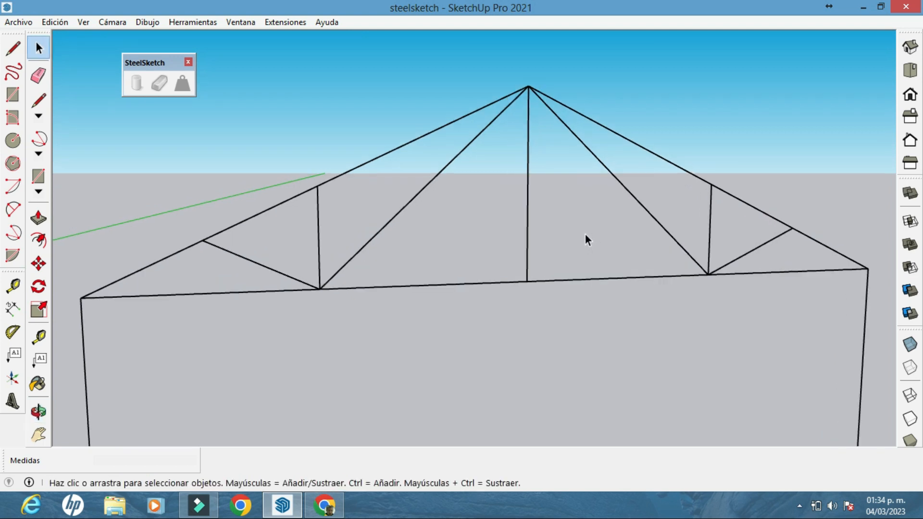
{"action": "left_click", "coordinate": [811, 232]}
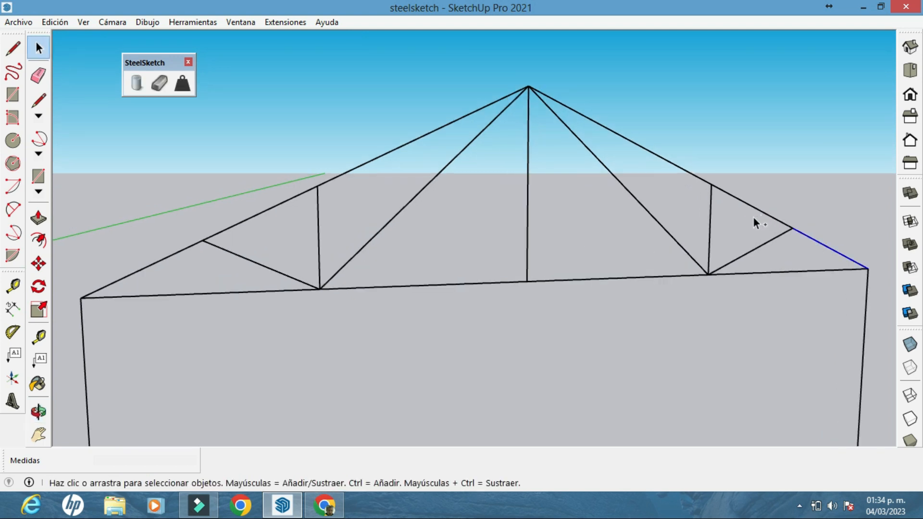
{"action": "left_click_drag", "start_coordinate": [684, 183], "coordinate": [669, 137], "text": "ctrl"}
{"action": "left_click_drag", "start_coordinate": [831, 318], "coordinate": [818, 233], "text": "ctrl"}
{"action": "left_click", "coordinate": [409, 287], "text": "ctrl"}
{"action": "left_click_drag", "start_coordinate": [188, 309], "coordinate": [126, 236], "text": "ctrl"}
{"action": "middle_click_drag", "start_coordinate": [666, 311], "coordinate": [495, 310]}
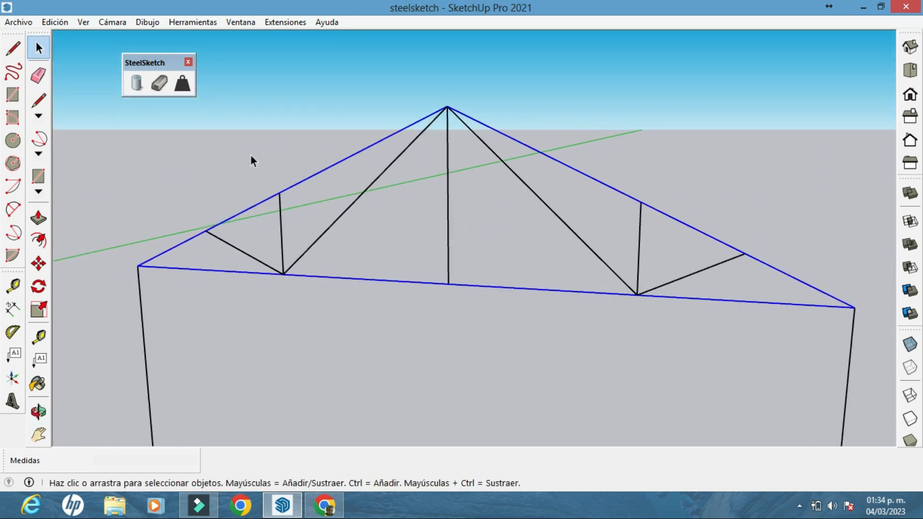
Step: Create rectangular pipes with base 200, height 200 and thickness 10 along the selected outer truss lines
{"action": "left_click", "coordinate": [133, 87]}
{"action": "left_click", "coordinate": [176, 75]}
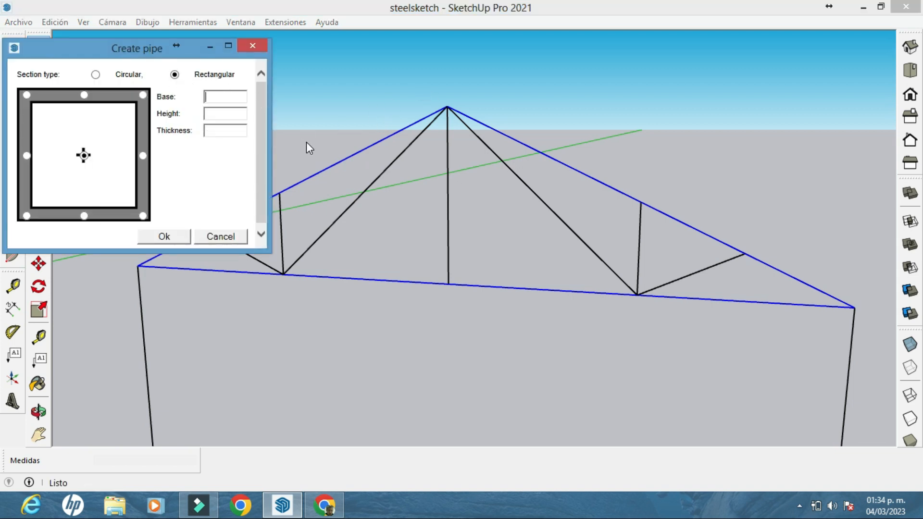
{"action": "type", "text": "200"}
{"action": "left_click", "coordinate": [224, 111]}
{"action": "type", "text": "20010"}
{"action": "left_click", "coordinate": [164, 236]}
Step: Examine the outer truss pipes and their corner joints from several angles and distances
{"action": "middle_click_drag", "start_coordinate": [567, 345], "coordinate": [591, 319]}
{"action": "scroll", "coordinate": [591, 319], "scroll_direction": "up", "scroll_amount": 5}
{"action": "scroll", "coordinate": [505, 303], "scroll_direction": "down", "scroll_amount": 5}
{"action": "middle_click_drag", "start_coordinate": [505, 303], "coordinate": [851, 305]}
{"action": "scroll", "coordinate": [665, 258], "scroll_direction": "down", "scroll_amount": 1}
{"action": "middle_click_drag", "start_coordinate": [665, 258], "coordinate": [699, 262], "text": "shift"}
{"action": "scroll", "coordinate": [658, 250], "scroll_direction": "up", "scroll_amount": 1}
{"action": "scroll", "coordinate": [668, 253], "scroll_direction": "up", "scroll_amount": 2}
{"action": "scroll", "coordinate": [683, 261], "scroll_direction": "down", "scroll_amount": 1}
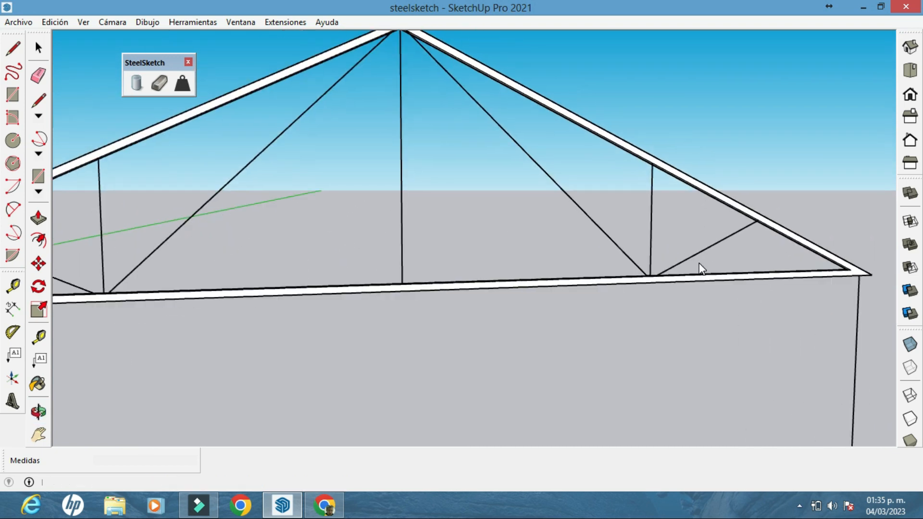
Step: Select the four diagonal web lines inside the truss
{"action": "left_click", "coordinate": [38, 47]}
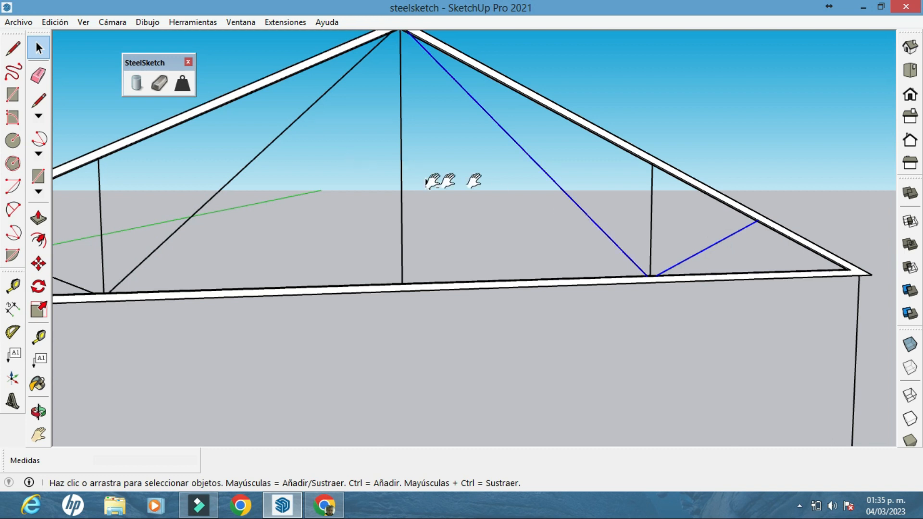
{"action": "middle_click_drag", "start_coordinate": [432, 182], "coordinate": [540, 190], "text": "shift"}
{"action": "left_click_drag", "start_coordinate": [436, 189], "coordinate": [387, 155]}
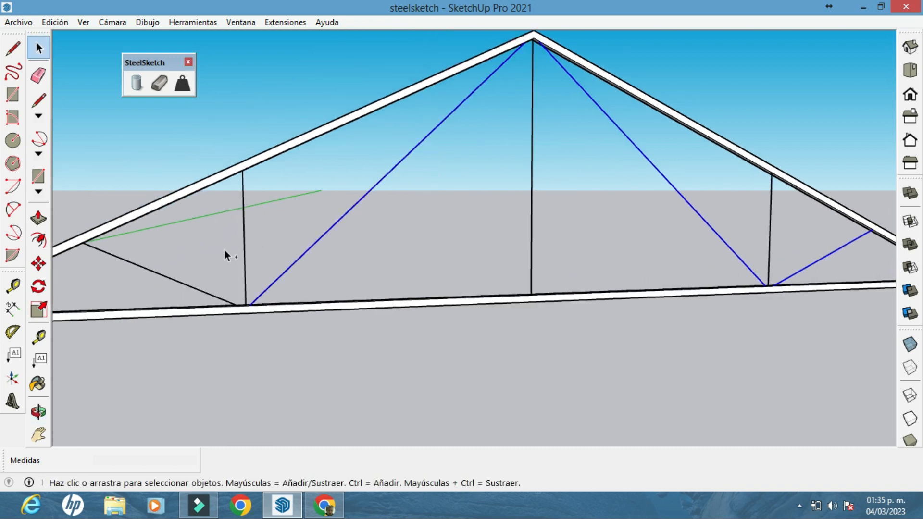
Step: Create rectangular pipes with base 180, height 180 and thickness 5 along the selected diagonals
{"action": "left_click", "coordinate": [135, 82]}
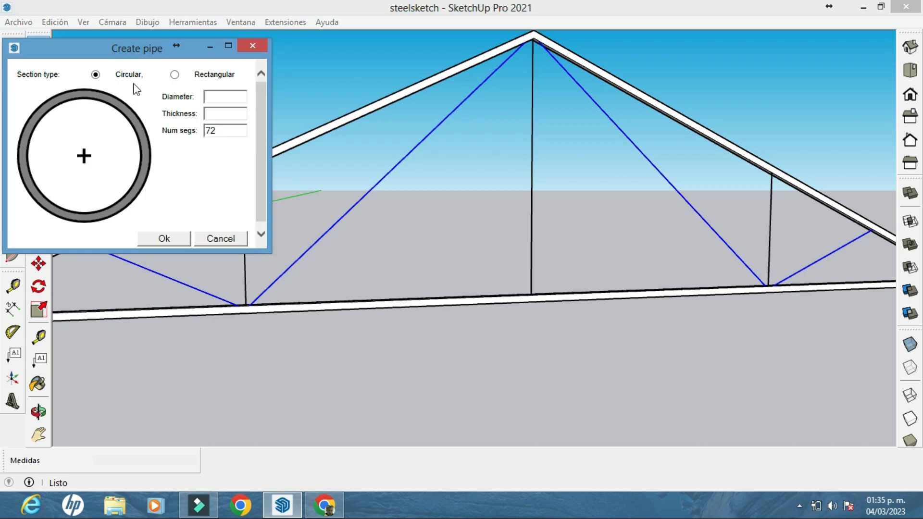
{"action": "left_click", "coordinate": [175, 75]}
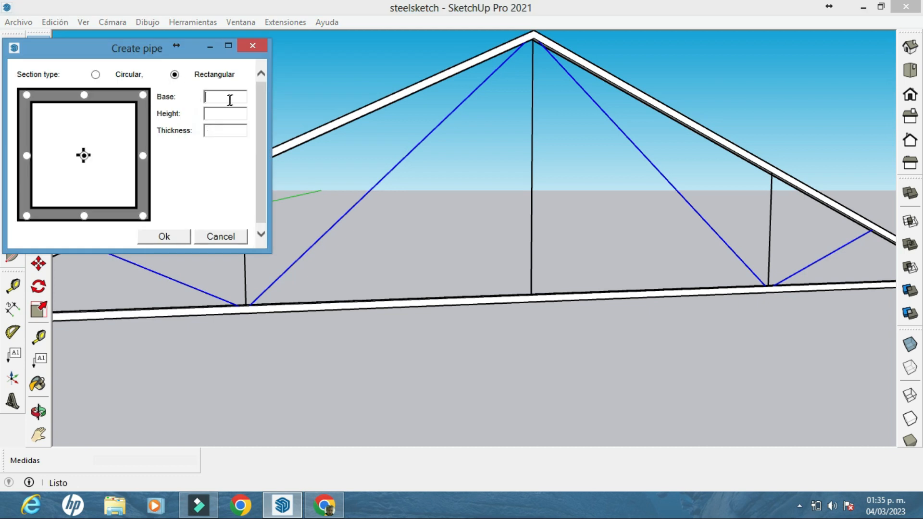
{"action": "left_click", "coordinate": [237, 96]}
{"action": "type", "text": "180"}
{"action": "left_click", "coordinate": [227, 117]}
{"action": "type", "text": "1805"}
{"action": "left_click", "coordinate": [186, 232]}
Step: Select the truss's central vertical line and the short vertical line on its left half
{"action": "middle_click_drag", "start_coordinate": [354, 238], "coordinate": [612, 273]}
{"action": "scroll", "coordinate": [615, 275], "scroll_direction": "down", "scroll_amount": 3}
{"action": "middle_click_drag", "start_coordinate": [678, 276], "coordinate": [632, 275]}
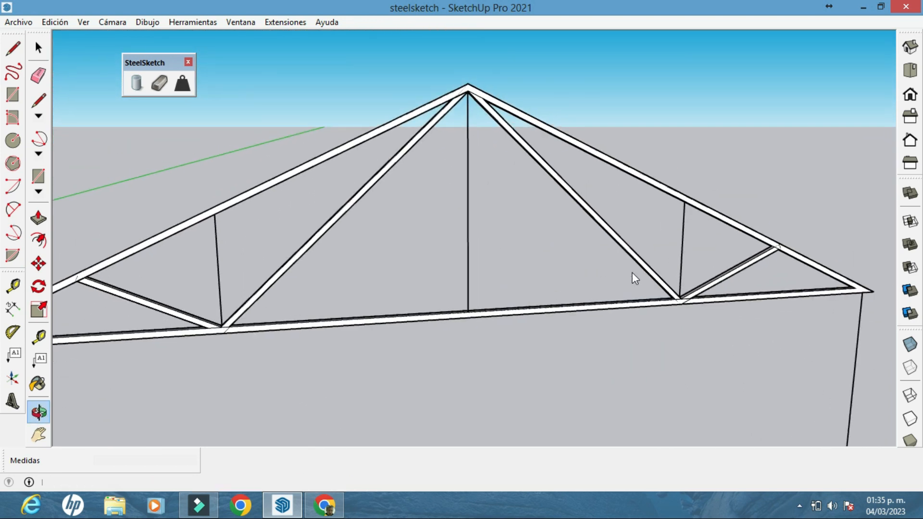
{"action": "key", "text": "space"}
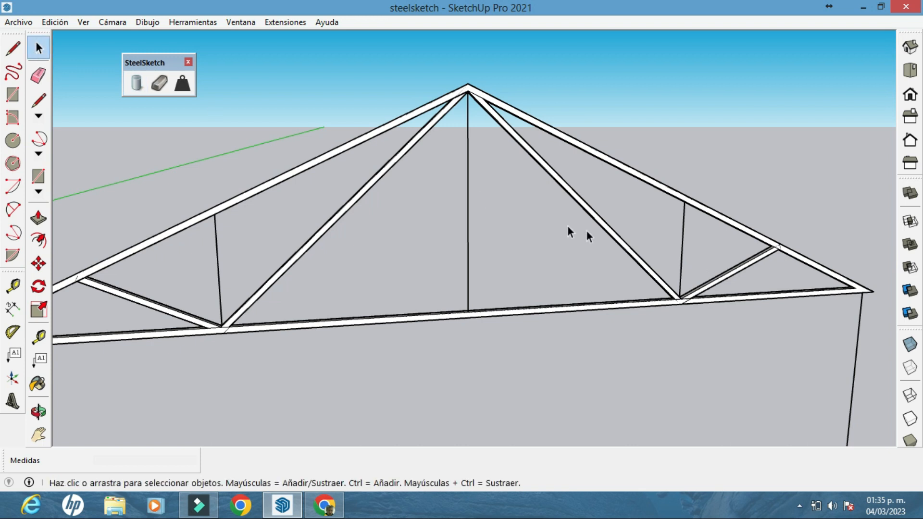
{"action": "left_click", "coordinate": [467, 218]}
{"action": "left_click", "coordinate": [206, 239], "text": "ctrl"}
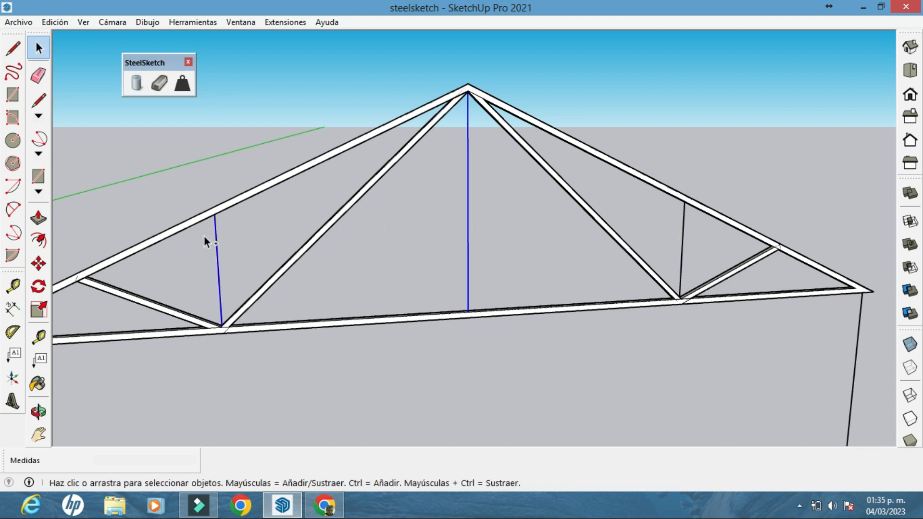
Step: Create rectangular pipes with base 180 and thickness 10 along the two selected vertical lines
{"action": "left_click", "coordinate": [137, 87]}
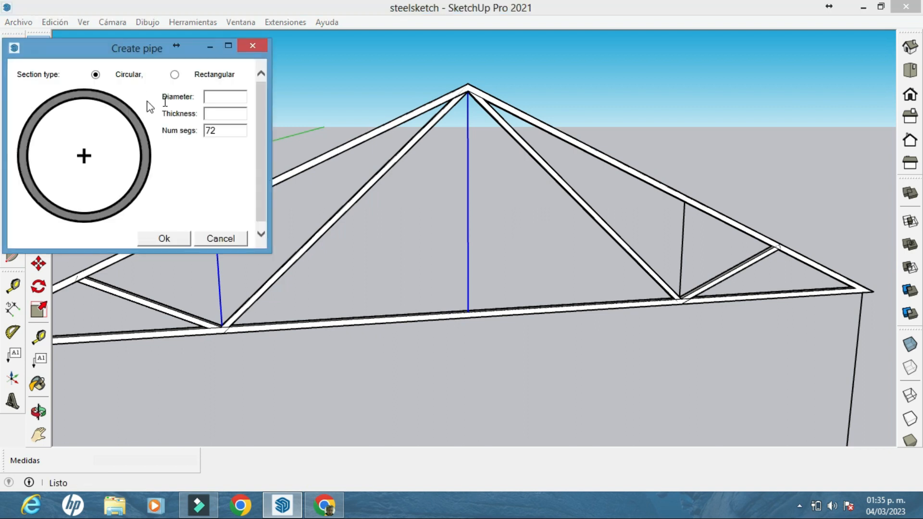
{"action": "left_click", "coordinate": [175, 75]}
{"action": "left_click", "coordinate": [223, 97]}
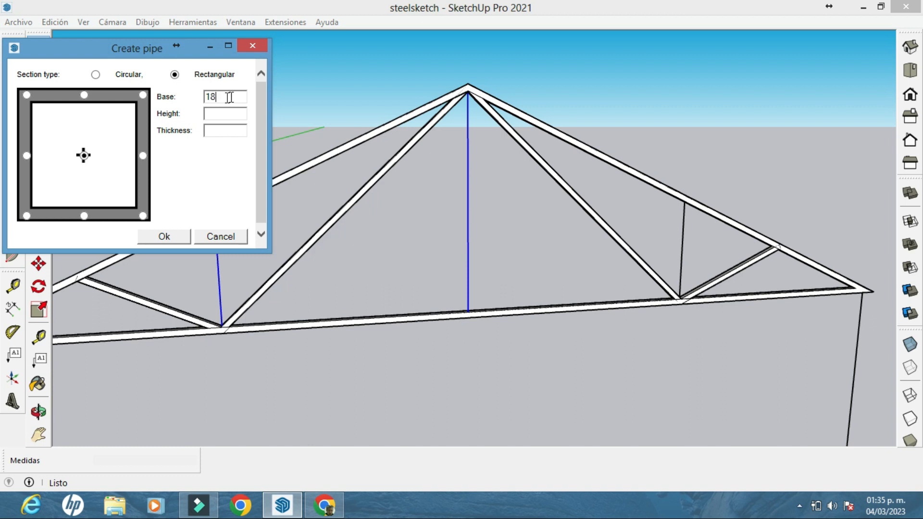
{"action": "left_click", "coordinate": [229, 129]}
{"action": "type", "text": "10"}
{"action": "left_click", "coordinate": [177, 235]}
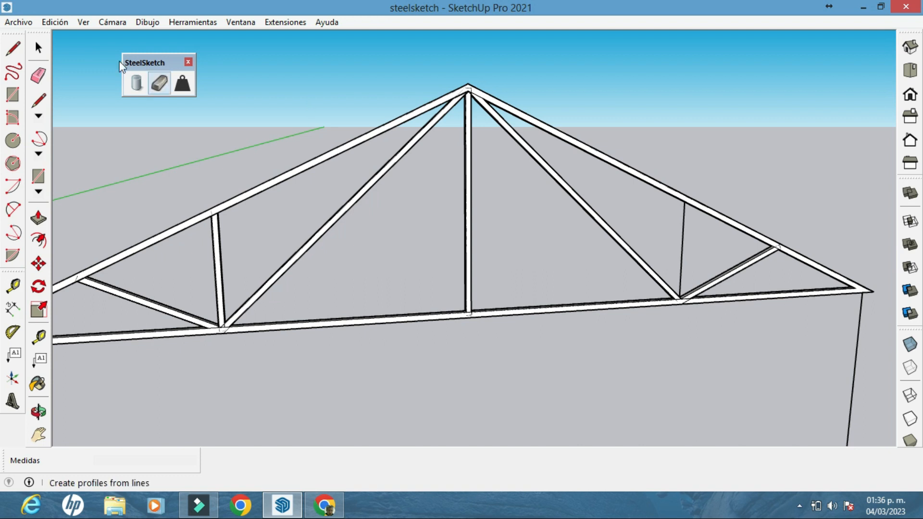
Step: Select the truss's remaining short vertical line and start creating a pipe along it
{"action": "left_click", "coordinate": [38, 47]}
{"action": "left_click", "coordinate": [683, 231]}
{"action": "left_click", "coordinate": [137, 83]}
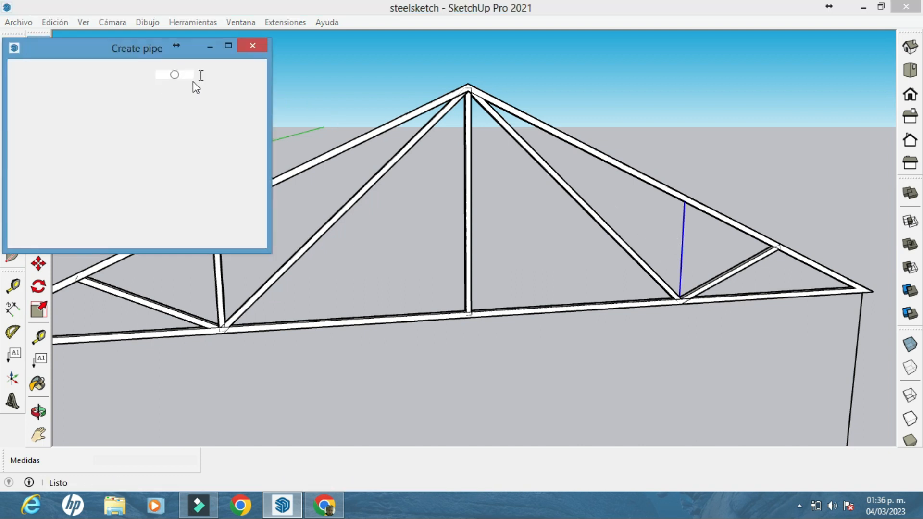
{"action": "left_click", "coordinate": [324, 505]}
{"action": "left_click", "coordinate": [863, 7]}
{"action": "left_click", "coordinate": [231, 99]}
{"action": "type", "text": "180"}
{"action": "left_click", "coordinate": [224, 114]}
Step: Create a rectangular pipe with base 180, height 180 and thickness 10 along the remaining short vertical line
{"action": "left_click", "coordinate": [174, 75]}
{"action": "left_click", "coordinate": [216, 98]}
{"action": "type", "text": "180"}
{"action": "left_click", "coordinate": [211, 114]}
{"action": "type", "text": "180"}
{"action": "left_click", "coordinate": [218, 133]}
{"action": "type", "text": "10"}
{"action": "left_click", "coordinate": [174, 237]}
Step: Examine the finished truss, looking closely at how the pipes meet at the apex and lower joints
{"action": "middle_click_drag", "start_coordinate": [510, 347], "coordinate": [803, 297]}
{"action": "scroll", "coordinate": [798, 302], "scroll_direction": "up", "scroll_amount": 2}
{"action": "middle_click_drag", "start_coordinate": [737, 309], "coordinate": [820, 313]}
{"action": "middle_click_drag", "start_coordinate": [754, 288], "coordinate": [720, 276]}
{"action": "scroll", "coordinate": [718, 279], "scroll_direction": "up", "scroll_amount": 2}
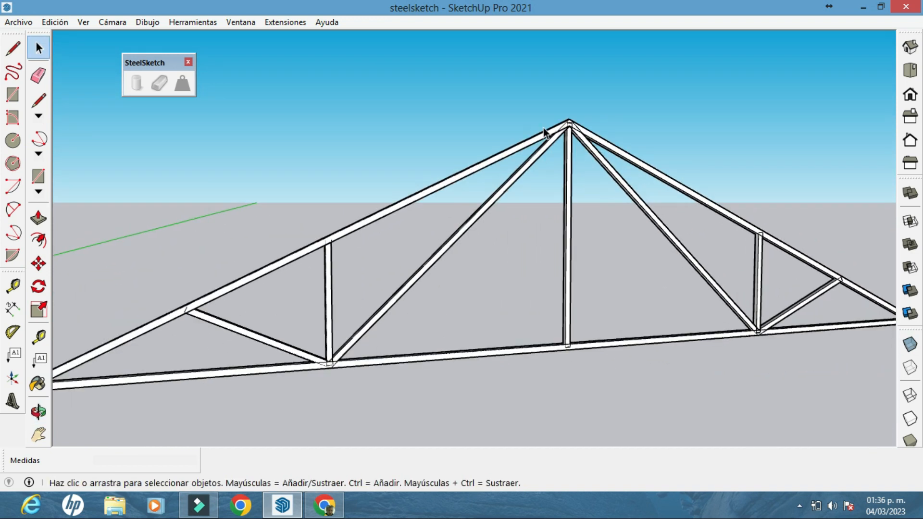
{"action": "scroll", "coordinate": [548, 131], "scroll_direction": "up", "scroll_amount": 2}
{"action": "scroll", "coordinate": [567, 137], "scroll_direction": "up", "scroll_amount": 2}
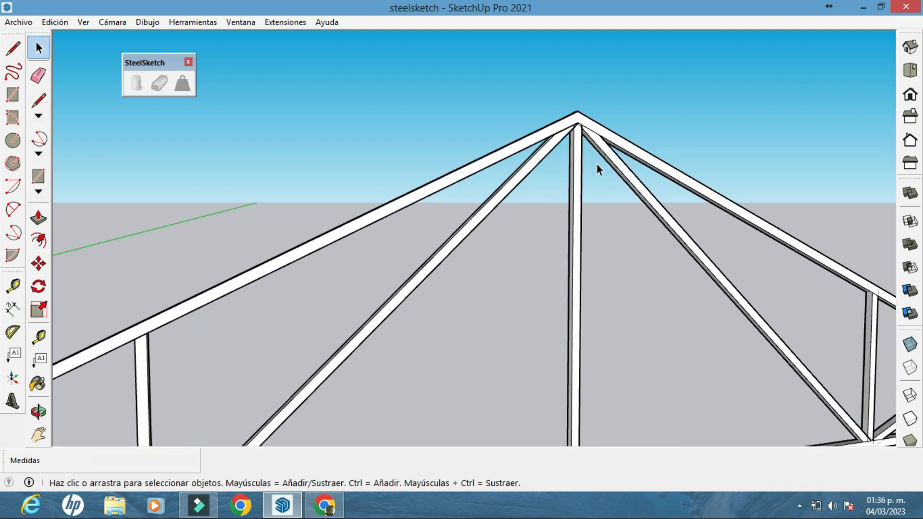
{"action": "scroll", "coordinate": [596, 163], "scroll_direction": "up", "scroll_amount": 3}
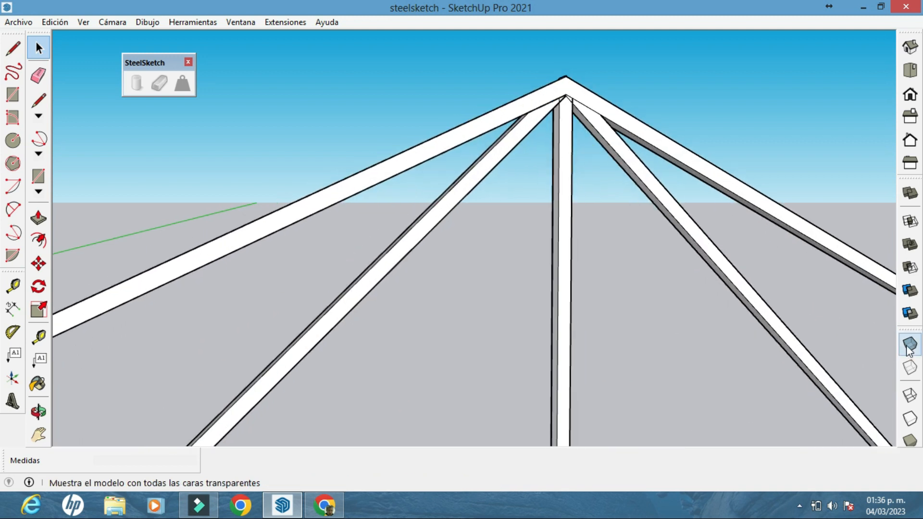
{"action": "middle_click_drag", "start_coordinate": [582, 158], "coordinate": [700, 200]}
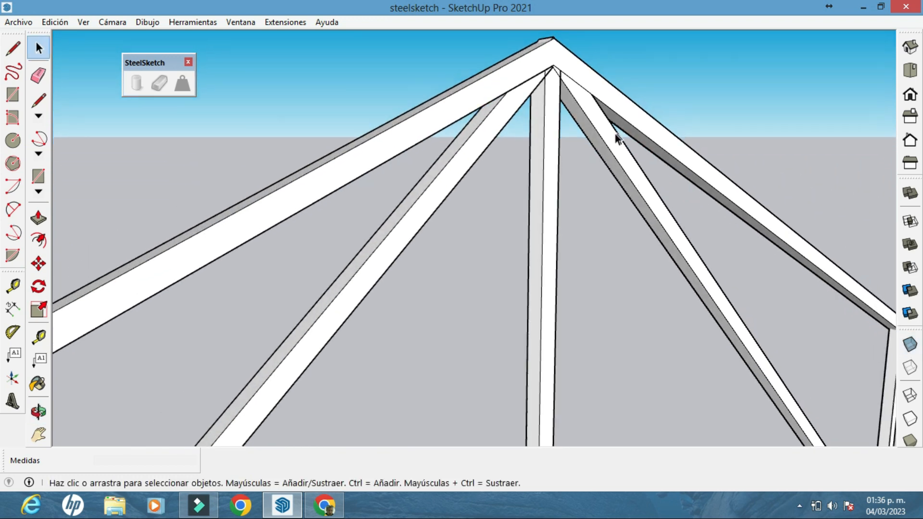
{"action": "middle_click_drag", "start_coordinate": [607, 162], "coordinate": [697, 291]}
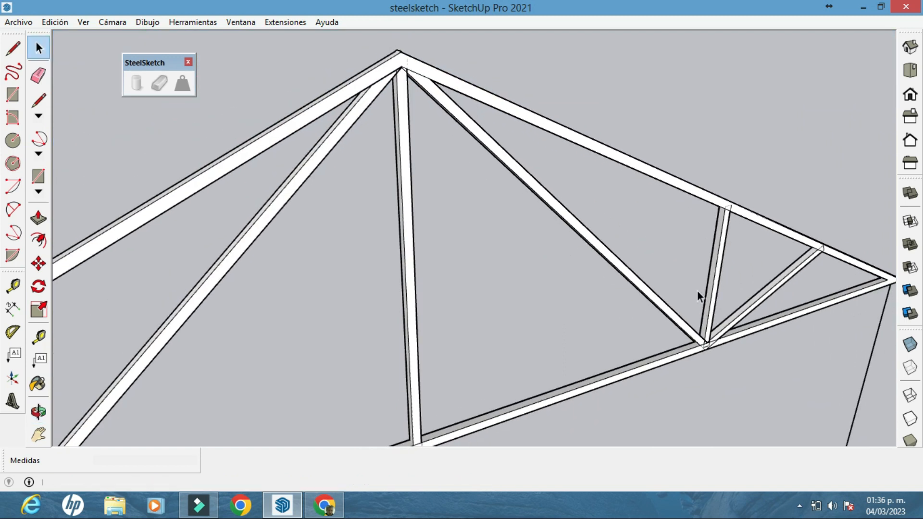
Step: Try to subtract the selected web pipe group from the truss with the Subtract solid tool, accepting deselection of non-solid objects
{"action": "middle_click_drag", "start_coordinate": [679, 254], "coordinate": [612, 194]}
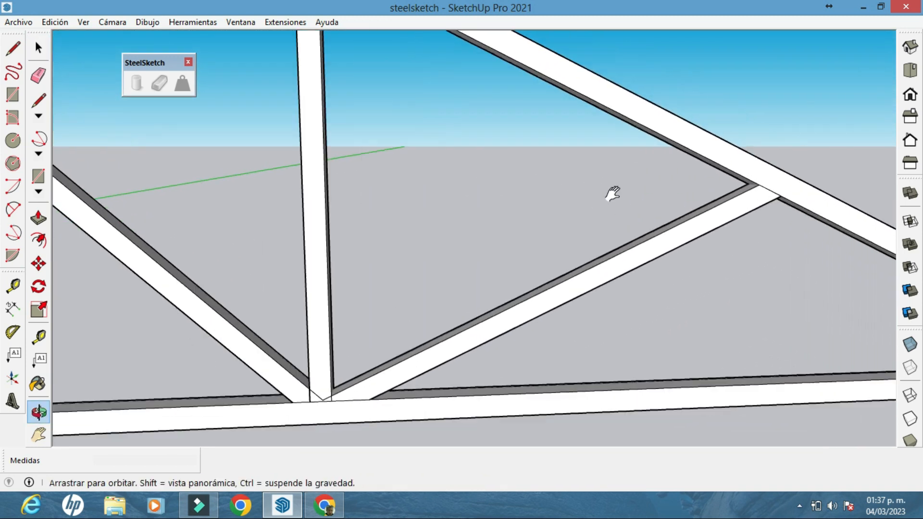
{"action": "middle_click_drag", "start_coordinate": [790, 220], "coordinate": [658, 192]}
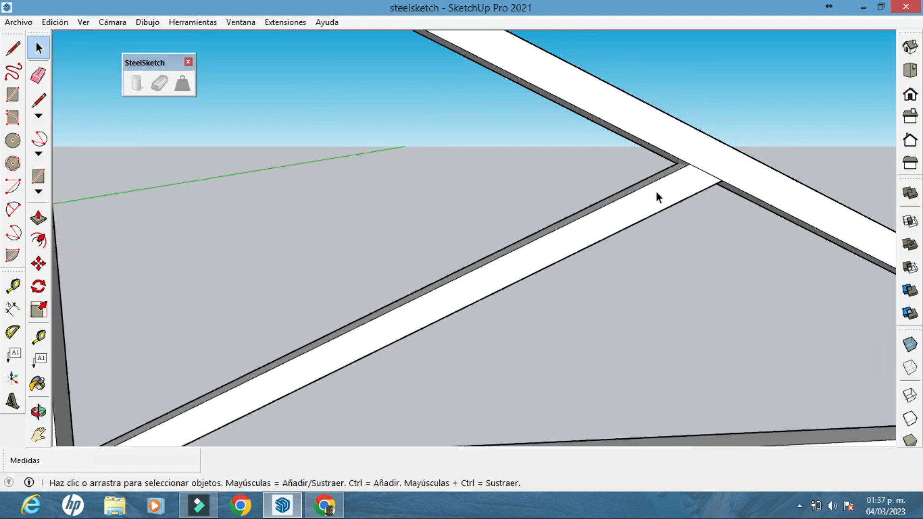
{"action": "scroll", "coordinate": [657, 204], "scroll_direction": "down", "scroll_amount": 4}
{"action": "middle_click_drag", "start_coordinate": [570, 228], "coordinate": [644, 283], "text": "shift"}
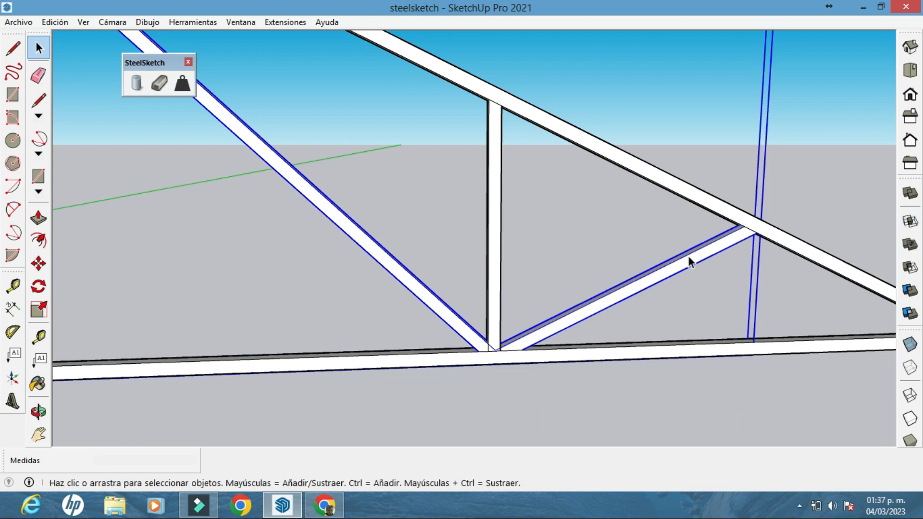
{"action": "scroll", "coordinate": [717, 242], "scroll_direction": "up", "scroll_amount": 1}
{"action": "left_click", "coordinate": [779, 225]}
{"action": "left_click", "coordinate": [736, 244]}
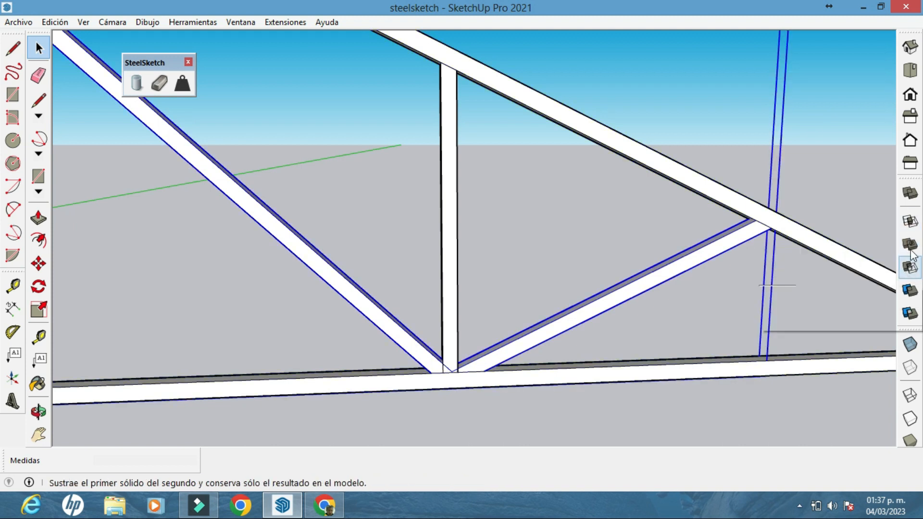
{"action": "left_click", "coordinate": [908, 270]}
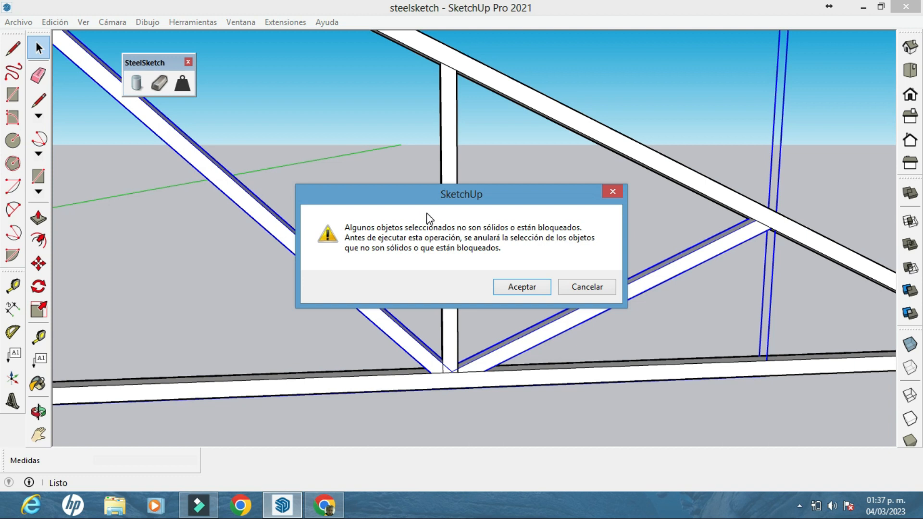
{"action": "left_click", "coordinate": [519, 291]}
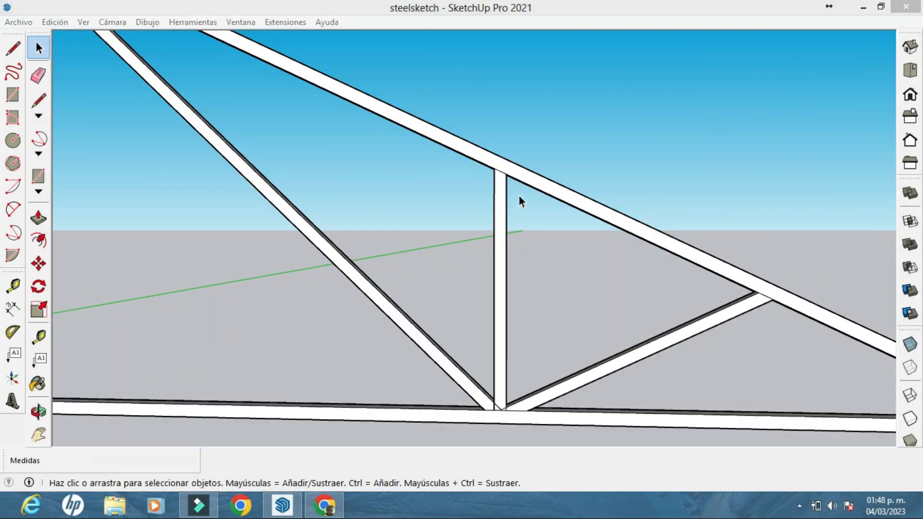
Step: Examine in X-ray view the joint between the short diagonal pipe and the sloping top chord, restoring opaque faces when done
{"action": "middle_click_drag", "start_coordinate": [535, 203], "coordinate": [495, 206]}
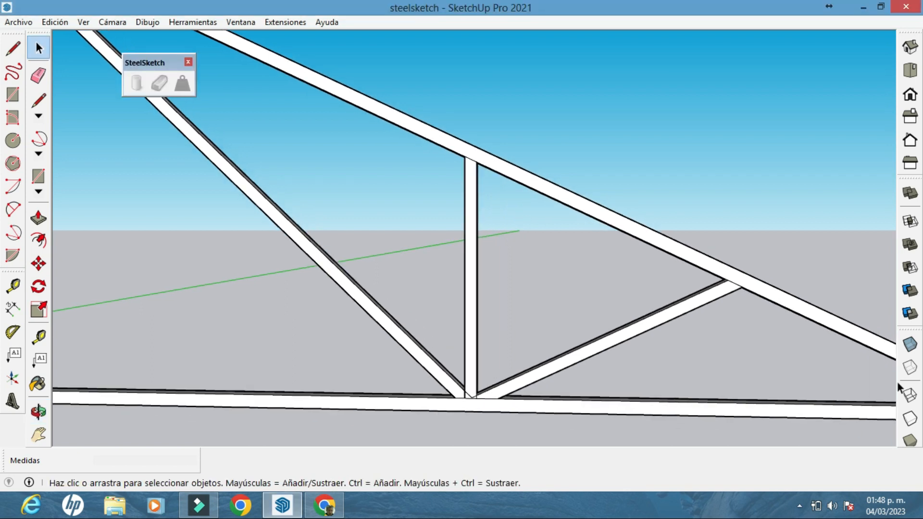
{"action": "left_click", "coordinate": [908, 344]}
{"action": "middle_click_drag", "start_coordinate": [789, 304], "coordinate": [515, 269]}
{"action": "scroll", "coordinate": [556, 264], "scroll_direction": "up", "scroll_amount": 5}
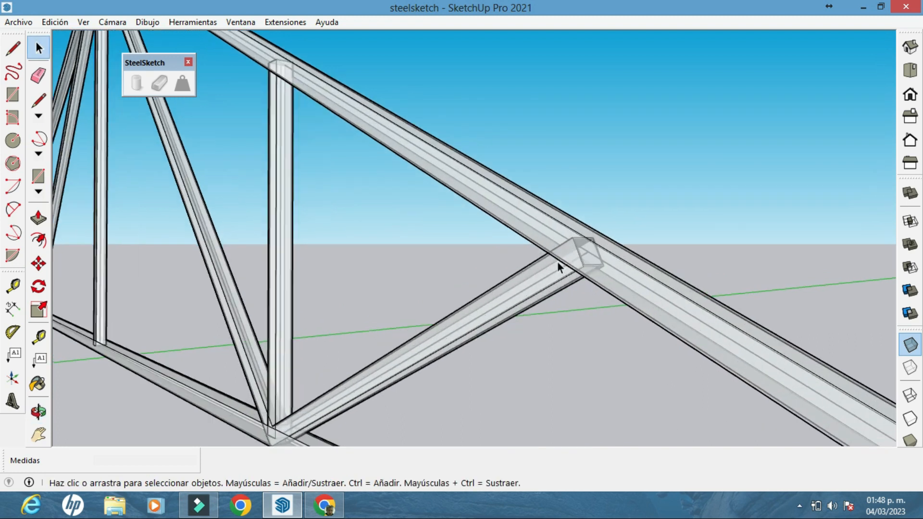
{"action": "scroll", "coordinate": [570, 238], "scroll_direction": "up", "scroll_amount": 2}
{"action": "middle_click_drag", "start_coordinate": [584, 235], "coordinate": [501, 296]}
{"action": "scroll", "coordinate": [533, 278], "scroll_direction": "down", "scroll_amount": 1}
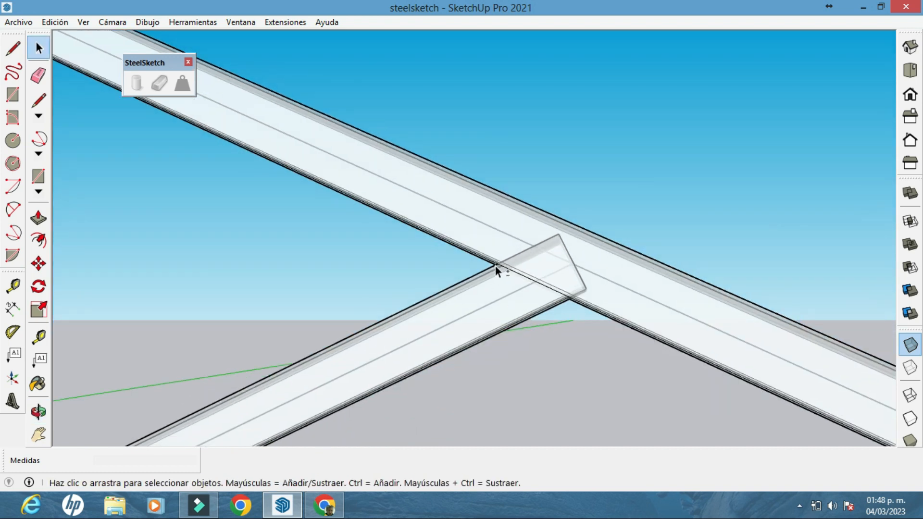
{"action": "middle_click_drag", "start_coordinate": [495, 265], "coordinate": [626, 342], "text": "shift"}
{"action": "scroll", "coordinate": [625, 342], "scroll_direction": "down", "scroll_amount": 1}
{"action": "left_click", "coordinate": [916, 348]}
Step: Examine the end bay of the truss around its short vertical and short diagonal web pipes
{"action": "middle_click_drag", "start_coordinate": [815, 350], "coordinate": [589, 374]}
{"action": "scroll", "coordinate": [629, 361], "scroll_direction": "down", "scroll_amount": 4}
{"action": "mouse_move", "coordinate": [626, 337]}
{"action": "middle_mouse_down"}
{"action": "mouse_move", "coordinate": [639, 342]}
{"action": "mouse_move", "coordinate": [628, 334]}
{"action": "middle_mouse_up"}
{"action": "scroll", "coordinate": [433, 304], "scroll_direction": "down", "scroll_amount": 3}
{"action": "middle_click_drag", "start_coordinate": [507, 310], "coordinate": [587, 314], "text": "shift"}
{"action": "middle_click_drag", "start_coordinate": [588, 355], "coordinate": [524, 333]}
{"action": "scroll", "coordinate": [559, 363], "scroll_direction": "up", "scroll_amount": 3}
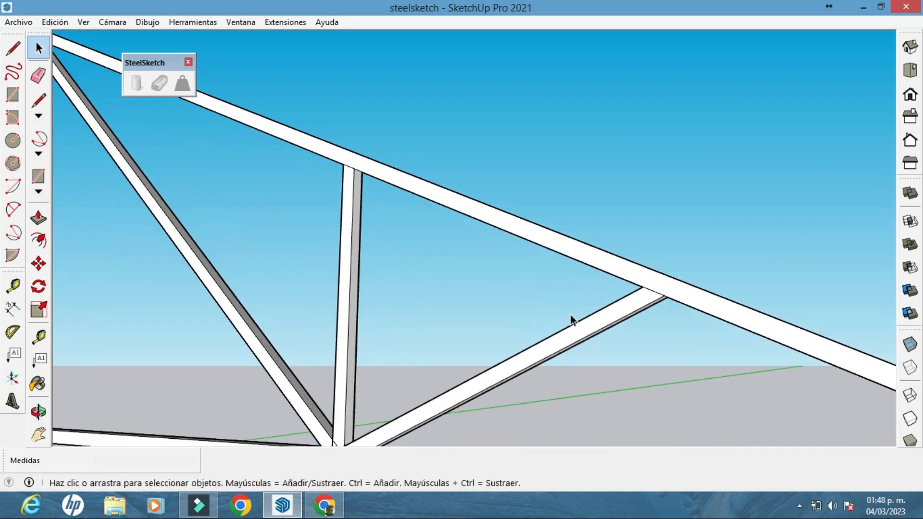
{"action": "middle_click_drag", "start_coordinate": [599, 307], "coordinate": [488, 282]}
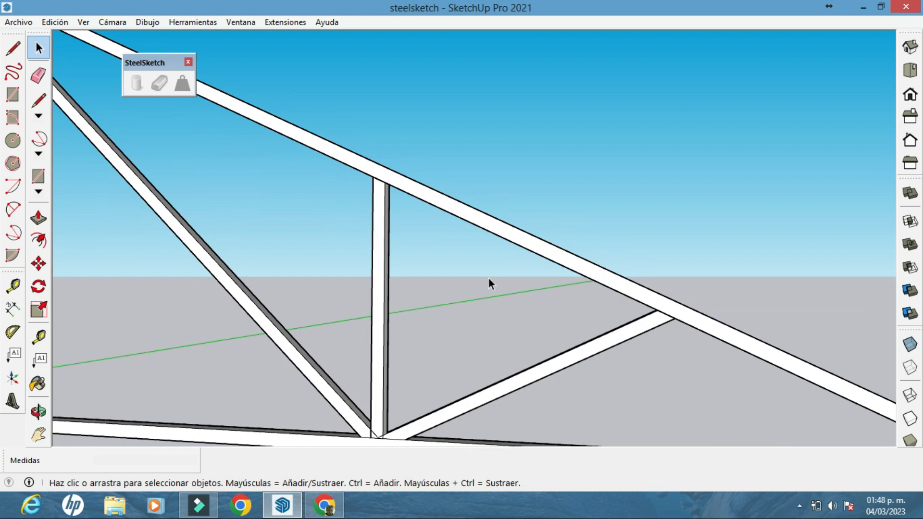
{"action": "middle_click_drag", "start_coordinate": [592, 317], "coordinate": [606, 299]}
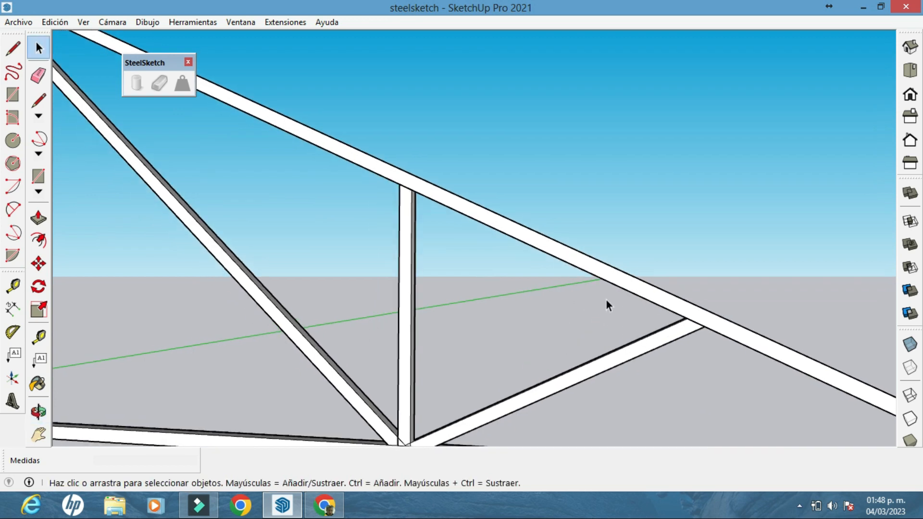
{"action": "middle_click_drag", "start_coordinate": [656, 321], "coordinate": [696, 274]}
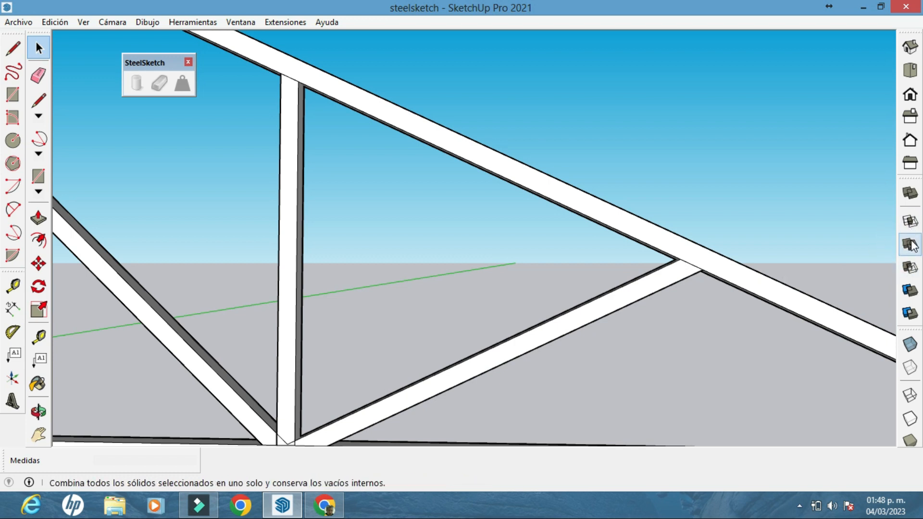
{"action": "middle_click_drag", "start_coordinate": [748, 280], "coordinate": [671, 306]}
{"action": "scroll", "coordinate": [671, 306], "scroll_direction": "down", "scroll_amount": 3}
{"action": "scroll", "coordinate": [612, 278], "scroll_direction": "up", "scroll_amount": 3}
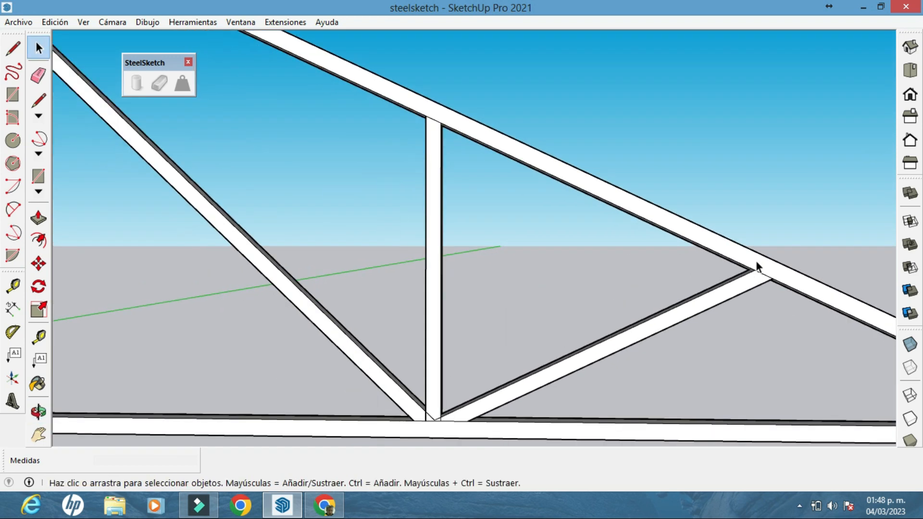
Step: Select all the inner web pipes of the truss, both diagonals and verticals, and explode their groups
{"action": "left_click_drag", "start_coordinate": [617, 298], "coordinate": [610, 299]}
{"action": "scroll", "coordinate": [509, 305], "scroll_direction": "down", "scroll_amount": 1}
{"action": "left_click_drag", "start_coordinate": [509, 304], "coordinate": [403, 264], "text": "shift"}
{"action": "scroll", "coordinate": [391, 261], "scroll_direction": "down", "scroll_amount": 2}
{"action": "middle_click_drag", "start_coordinate": [391, 260], "coordinate": [783, 322], "text": "shift"}
{"action": "left_click_drag", "start_coordinate": [572, 318], "coordinate": [452, 270], "text": "ctrl"}
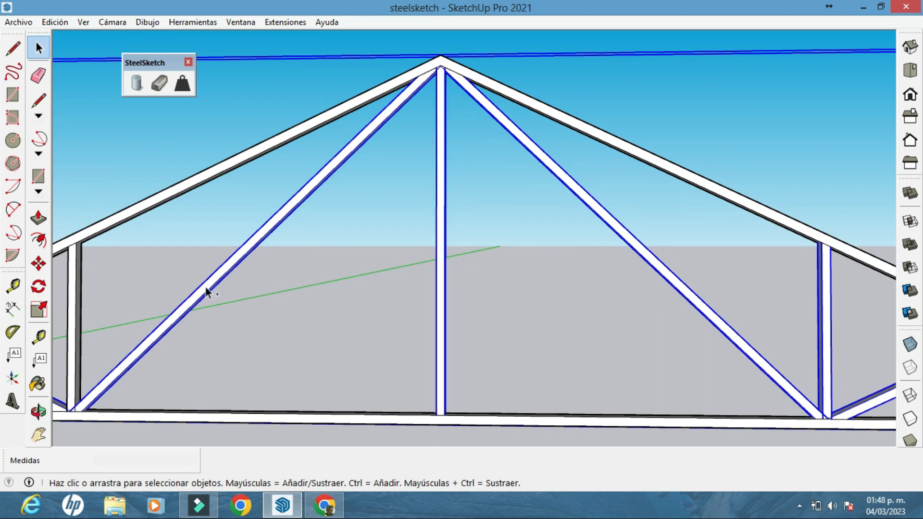
{"action": "scroll", "coordinate": [526, 319], "scroll_direction": "down", "scroll_amount": 2}
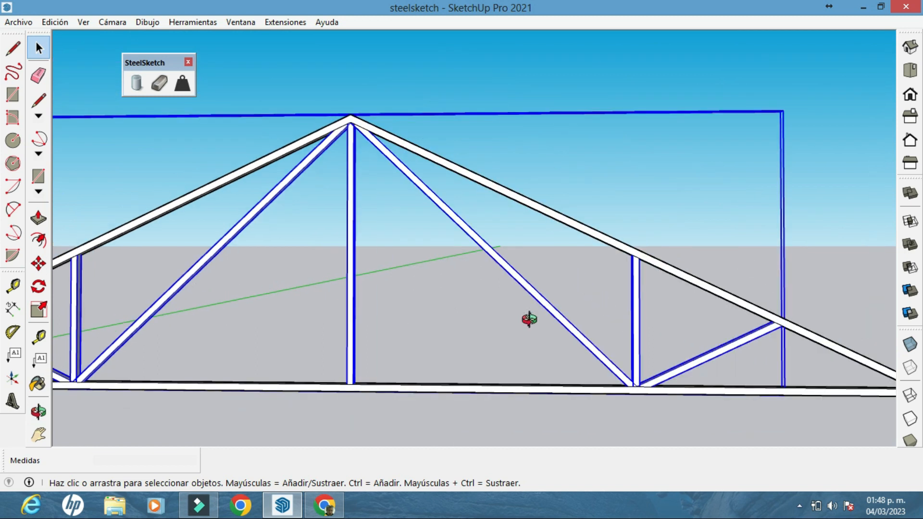
{"action": "scroll", "coordinate": [630, 318], "scroll_direction": "up", "scroll_amount": 2}
{"action": "right_click", "coordinate": [630, 307]}
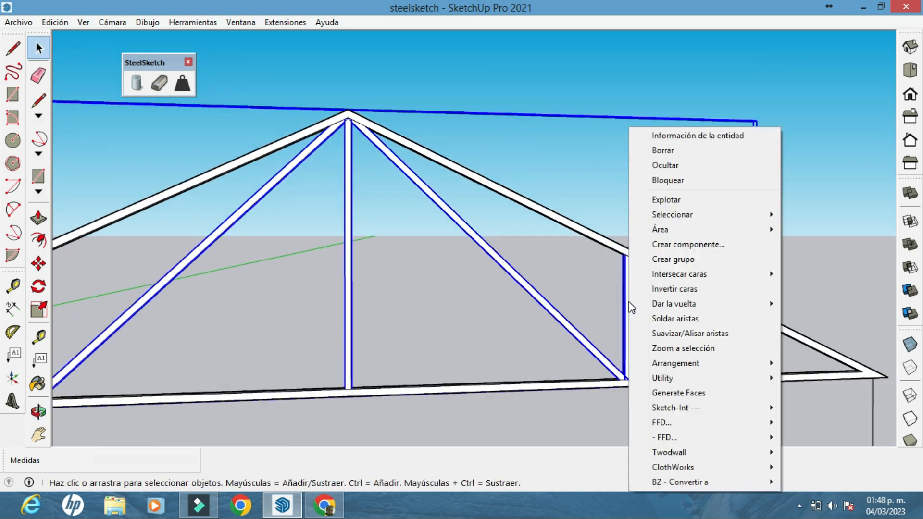
{"action": "left_click", "coordinate": [659, 200]}
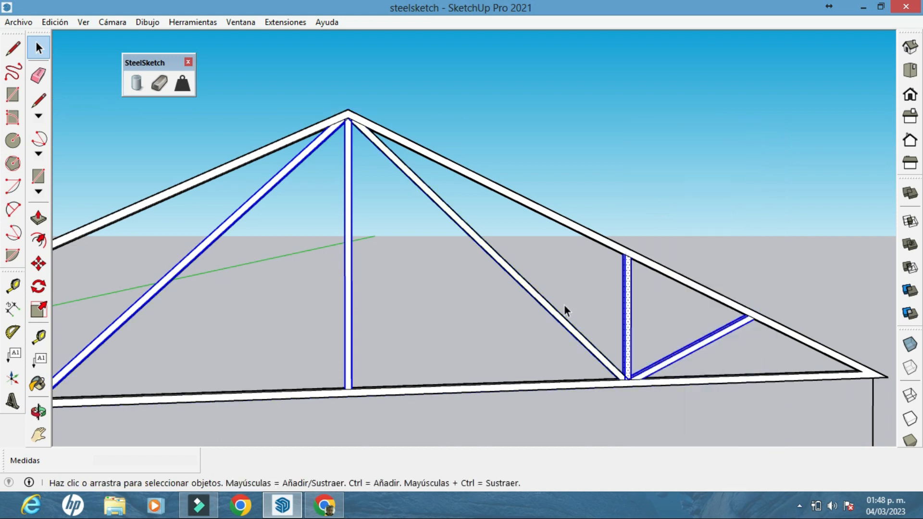
Step: Intersect the faces of the exploded web pipes with the rest of the model and clear the selection
{"action": "middle_click_drag", "start_coordinate": [418, 277], "coordinate": [643, 271], "text": "shift"}
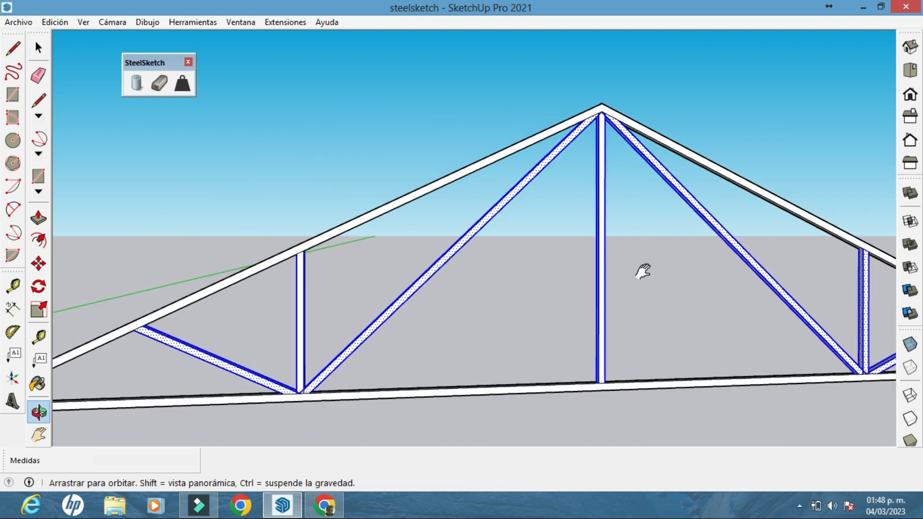
{"action": "middle_click_drag", "start_coordinate": [630, 317], "coordinate": [633, 298]}
{"action": "scroll", "coordinate": [634, 297], "scroll_direction": "up", "scroll_amount": 5}
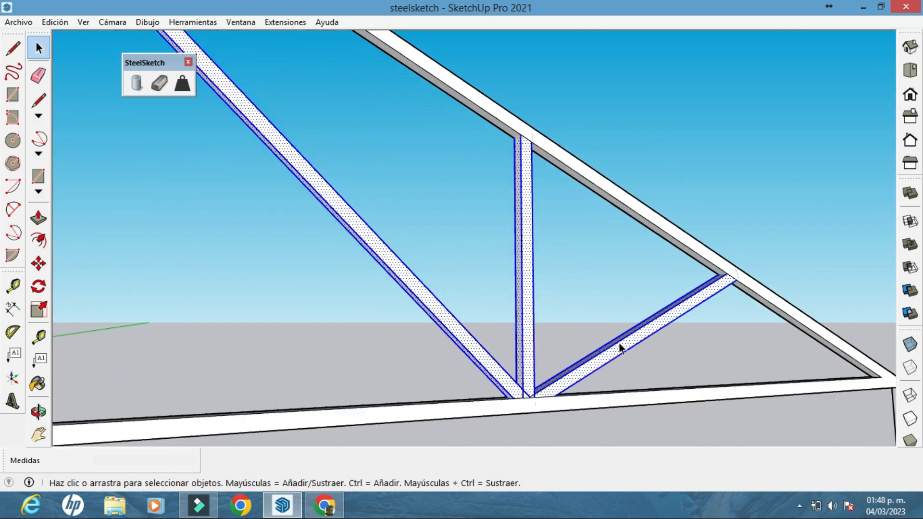
{"action": "right_click", "coordinate": [622, 347]}
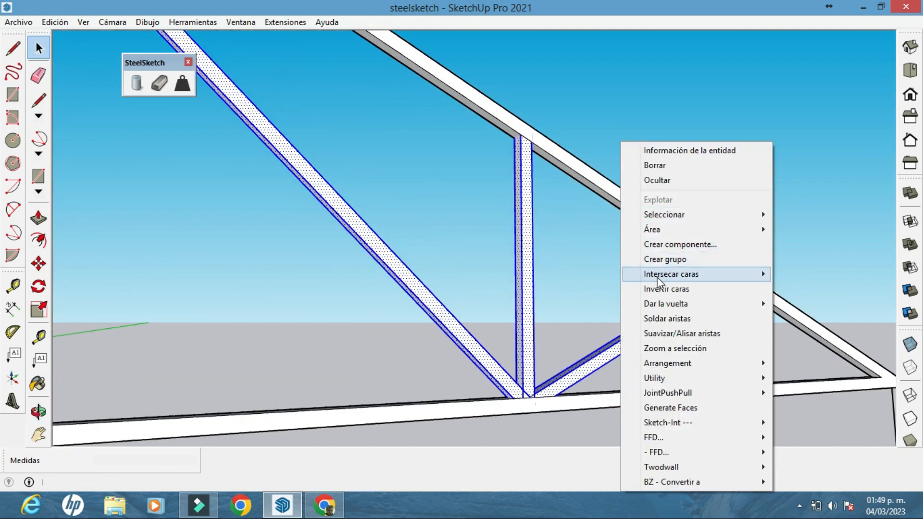
{"action": "left_click", "coordinate": [792, 274]}
{"action": "left_click", "coordinate": [681, 283]}
Step: Hide the outer frame group formed by the truss's top and bottom chords
{"action": "middle_click_drag", "start_coordinate": [681, 282], "coordinate": [516, 305]}
{"action": "scroll", "coordinate": [633, 309], "scroll_direction": "down", "scroll_amount": 3}
{"action": "middle_click_drag", "start_coordinate": [632, 309], "coordinate": [782, 320], "text": "shift"}
{"action": "scroll", "coordinate": [701, 295], "scroll_direction": "down", "scroll_amount": 2}
{"action": "middle_click_drag", "start_coordinate": [700, 294], "coordinate": [828, 362], "text": "shift"}
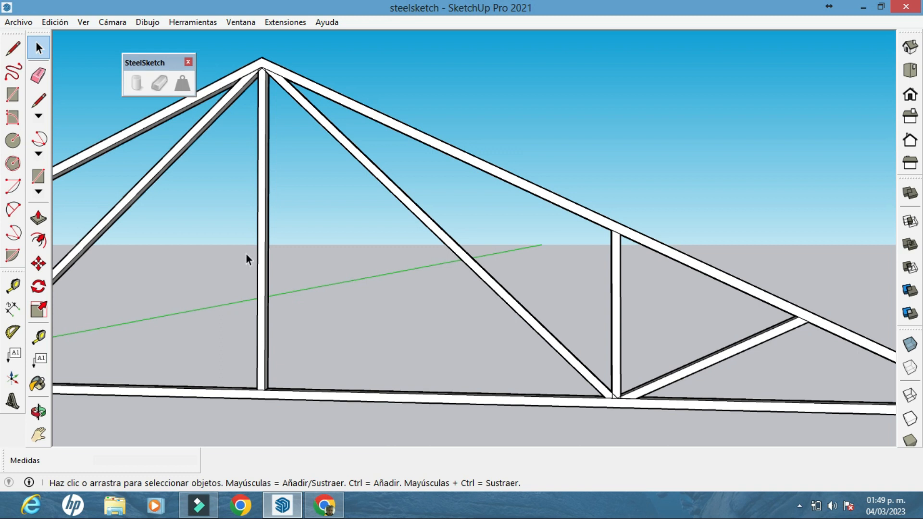
{"action": "left_click", "coordinate": [769, 299]}
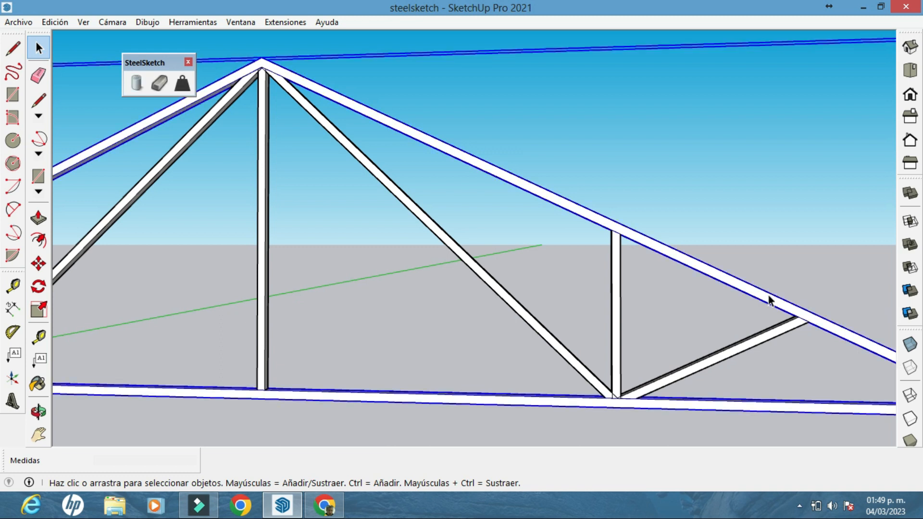
{"action": "right_click", "coordinate": [769, 298]}
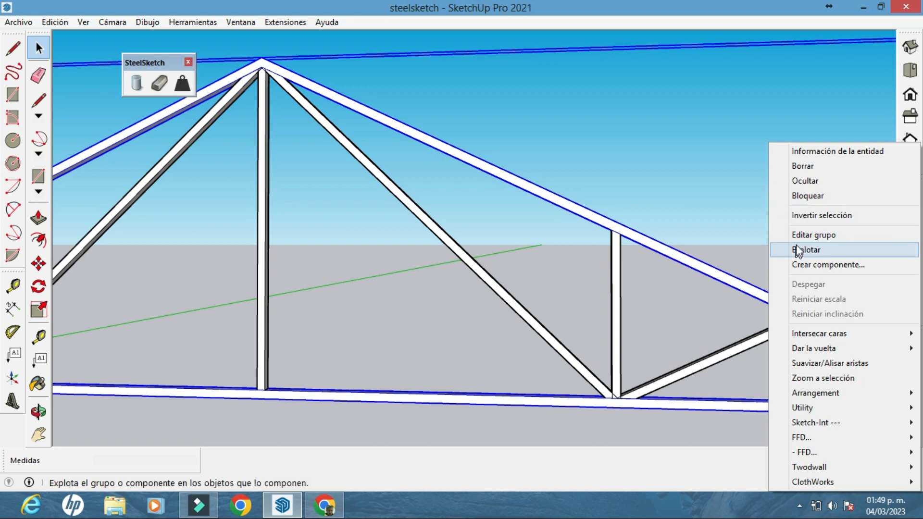
{"action": "left_click", "coordinate": [816, 182]}
Step: Delete the leftover path lines along the truss's top and bottom chords
{"action": "scroll", "coordinate": [812, 342], "scroll_direction": "up", "scroll_amount": 2}
{"action": "scroll", "coordinate": [803, 350], "scroll_direction": "down", "scroll_amount": 2}
{"action": "middle_click_drag", "start_coordinate": [802, 350], "coordinate": [740, 323], "text": "shift"}
{"action": "key", "text": "Delete"}
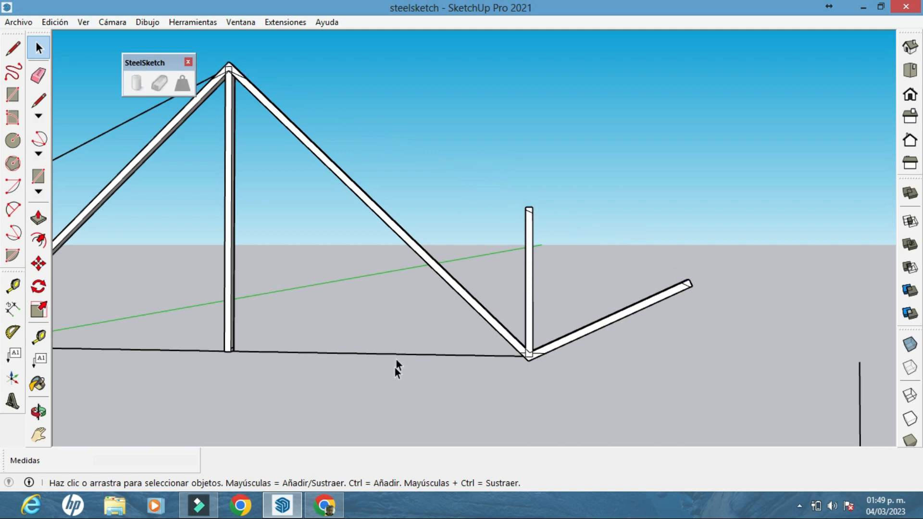
{"action": "key", "text": "Delete"}
{"action": "left_click", "coordinate": [206, 351]}
{"action": "key", "text": "Delete"}
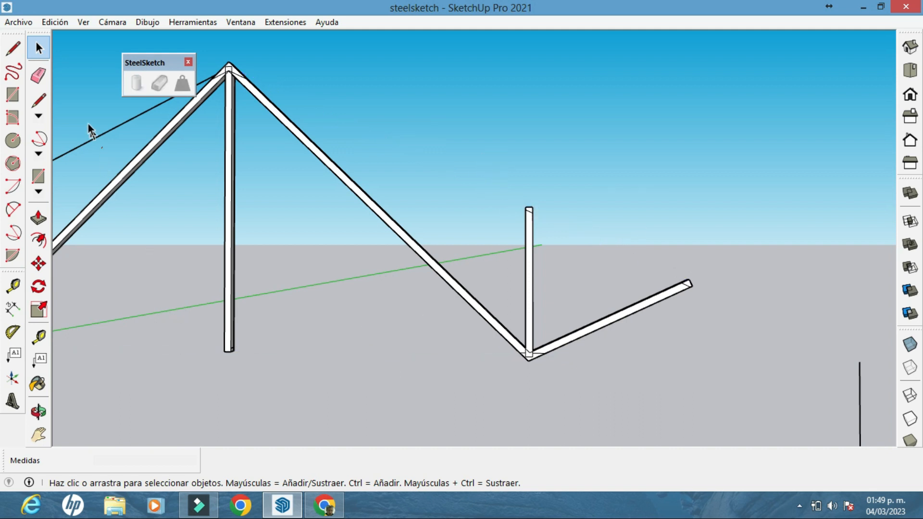
{"action": "scroll", "coordinate": [558, 226], "scroll_direction": "up", "scroll_amount": 5}
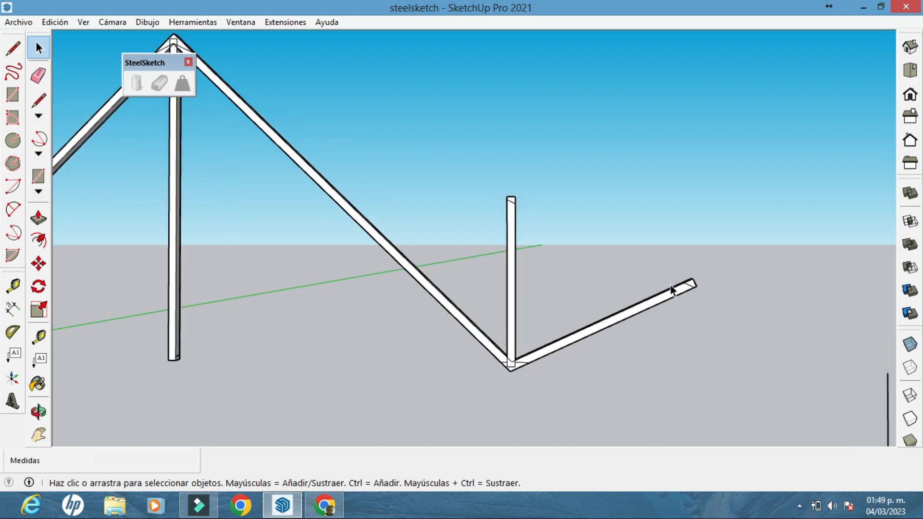
Step: Examine the intersection lines on the exposed ends of the web pipes
{"action": "middle_click_drag", "start_coordinate": [694, 295], "coordinate": [659, 327]}
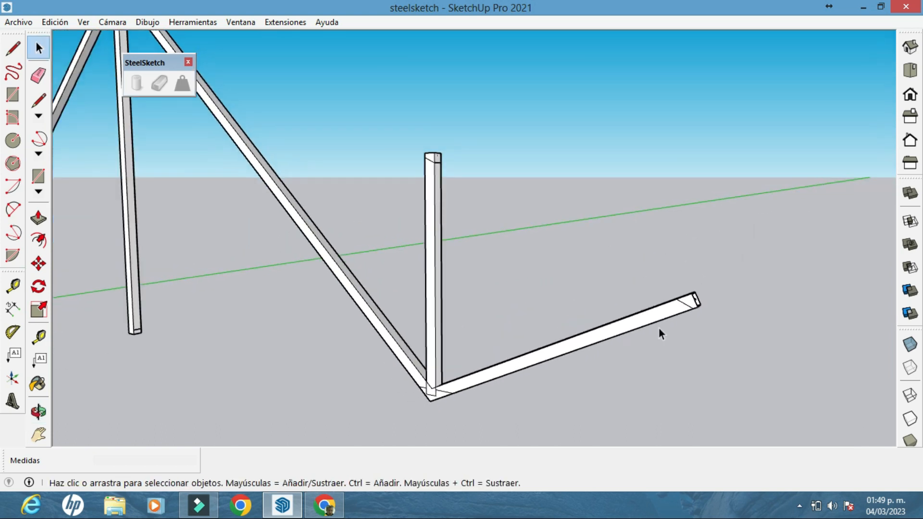
{"action": "scroll", "coordinate": [720, 295], "scroll_direction": "up", "scroll_amount": 4}
{"action": "middle_click_drag", "start_coordinate": [745, 262], "coordinate": [610, 276]}
{"action": "scroll", "coordinate": [656, 251], "scroll_direction": "down", "scroll_amount": 5}
{"action": "middle_click_drag", "start_coordinate": [604, 234], "coordinate": [716, 278], "text": "shift"}
{"action": "scroll", "coordinate": [675, 303], "scroll_direction": "up", "scroll_amount": 5}
{"action": "scroll", "coordinate": [721, 279], "scroll_direction": "down", "scroll_amount": 2}
{"action": "middle_click_drag", "start_coordinate": [750, 283], "coordinate": [440, 159], "text": "shift"}
{"action": "scroll", "coordinate": [582, 234], "scroll_direction": "up", "scroll_amount": 3}
{"action": "scroll", "coordinate": [844, 308], "scroll_direction": "down", "scroll_amount": 3}
{"action": "middle_click_drag", "start_coordinate": [846, 303], "coordinate": [676, 289], "text": "shift"}
Step: Delete the excess faces and edges beyond the intersection line at the short diagonal pipe's upper end
{"action": "scroll", "coordinate": [714, 216], "scroll_direction": "up", "scroll_amount": 4}
{"action": "mouse_move", "coordinate": [716, 221]}
{"action": "middle_mouse_down"}
{"action": "mouse_move", "coordinate": [719, 209]}
{"action": "mouse_move", "coordinate": [726, 221]}
{"action": "mouse_move", "coordinate": [730, 212]}
{"action": "mouse_move", "coordinate": [675, 236]}
{"action": "mouse_move", "coordinate": [676, 193]}
{"action": "middle_mouse_up"}
{"action": "scroll", "coordinate": [729, 213], "scroll_direction": "up", "scroll_amount": 3}
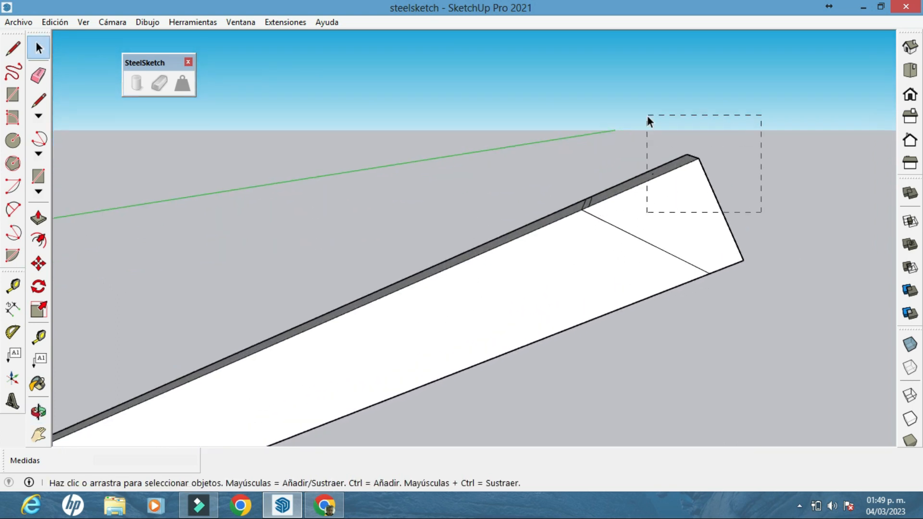
{"action": "left_click_drag", "start_coordinate": [647, 117], "coordinate": [648, 116]}
{"action": "middle_click_drag", "start_coordinate": [696, 224], "coordinate": [765, 263]}
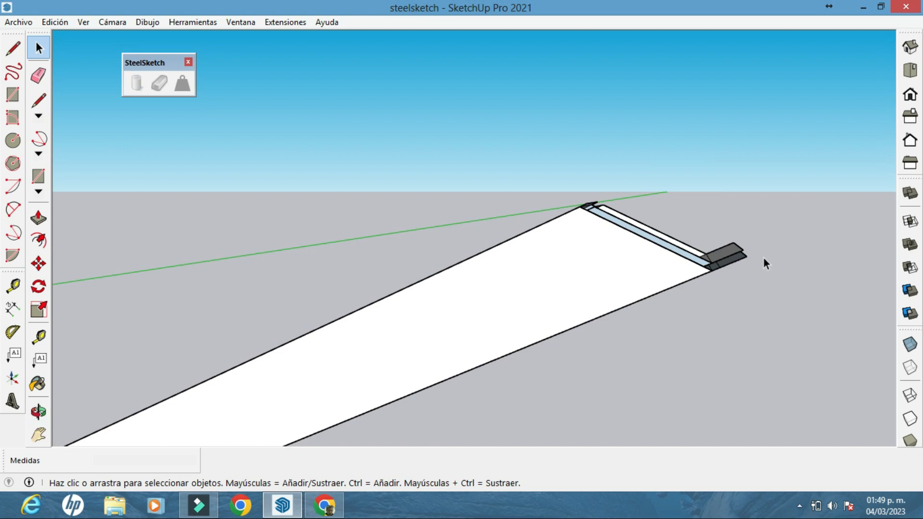
{"action": "left_click_drag", "start_coordinate": [722, 220], "coordinate": [720, 222]}
{"action": "middle_click_drag", "start_coordinate": [651, 255], "coordinate": [531, 369]}
Step: Examine the trimmed ends of all the web pipes at the apex and the lower joints
{"action": "scroll", "coordinate": [529, 284], "scroll_direction": "up", "scroll_amount": 2}
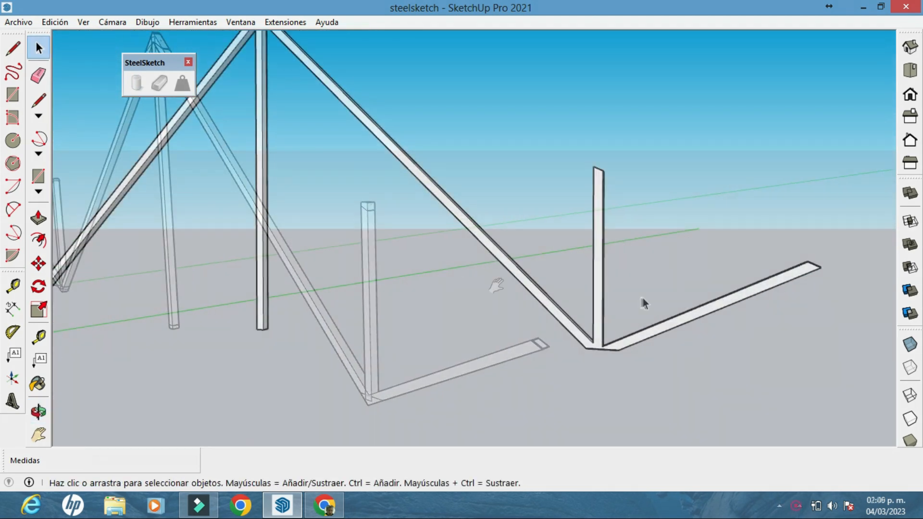
{"action": "scroll", "coordinate": [641, 298], "scroll_direction": "up", "scroll_amount": 1}
{"action": "middle_click_drag", "start_coordinate": [614, 295], "coordinate": [499, 305]}
{"action": "scroll", "coordinate": [439, 308], "scroll_direction": "down", "scroll_amount": 3}
{"action": "middle_click_drag", "start_coordinate": [439, 311], "coordinate": [574, 268]}
{"action": "scroll", "coordinate": [470, 289], "scroll_direction": "up", "scroll_amount": 3}
{"action": "scroll", "coordinate": [453, 273], "scroll_direction": "down", "scroll_amount": 1}
{"action": "middle_click_drag", "start_coordinate": [404, 216], "coordinate": [499, 216]}
{"action": "scroll", "coordinate": [468, 229], "scroll_direction": "down", "scroll_amount": 3}
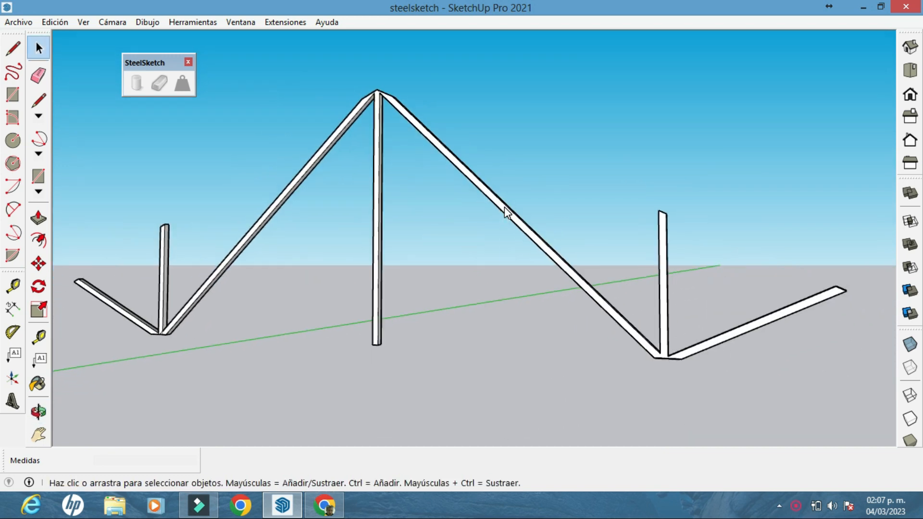
Step: Unhide the truss's outer frame
{"action": "right_click", "coordinate": [503, 206]}
{"action": "left_click", "coordinate": [63, 20]}
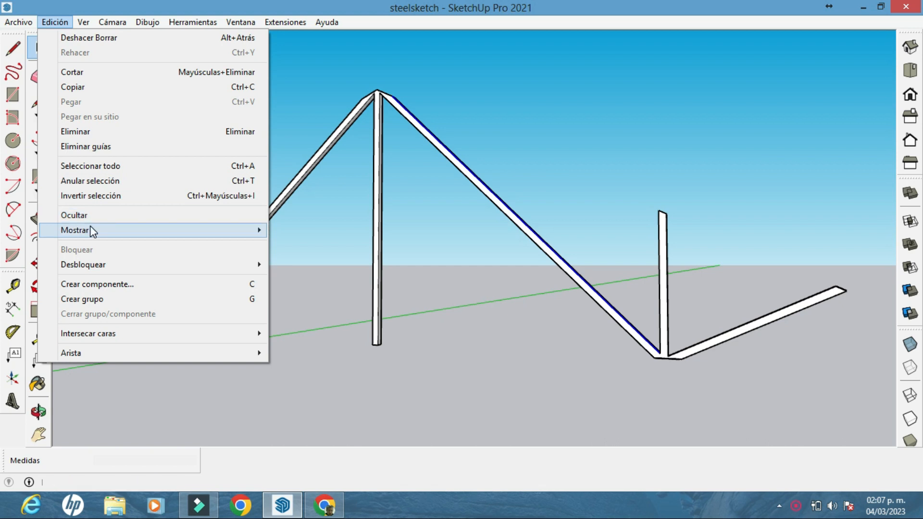
{"action": "mouse_move", "coordinate": [91, 230]}
{"action": "left_click", "coordinate": [319, 257]}
{"action": "middle_click_drag", "start_coordinate": [333, 262], "coordinate": [673, 269]}
Step: Turn on X-ray view and examine the trimmed joint between the short diagonal pipe and the top chord
{"action": "left_click", "coordinate": [915, 347]}
{"action": "scroll", "coordinate": [630, 256], "scroll_direction": "up", "scroll_amount": 6}
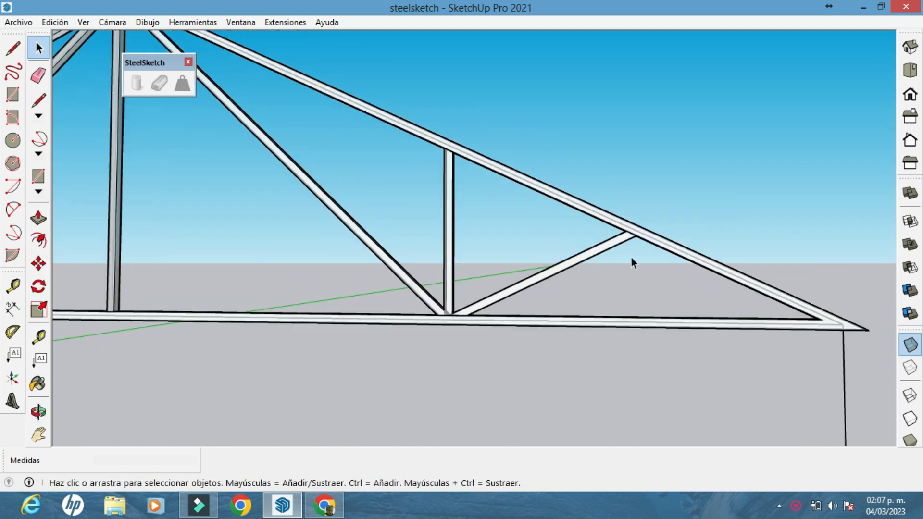
{"action": "middle_click_drag", "start_coordinate": [636, 237], "coordinate": [558, 260]}
{"action": "scroll", "coordinate": [630, 229], "scroll_direction": "up", "scroll_amount": 5}
{"action": "scroll", "coordinate": [558, 260], "scroll_direction": "down", "scroll_amount": 2}
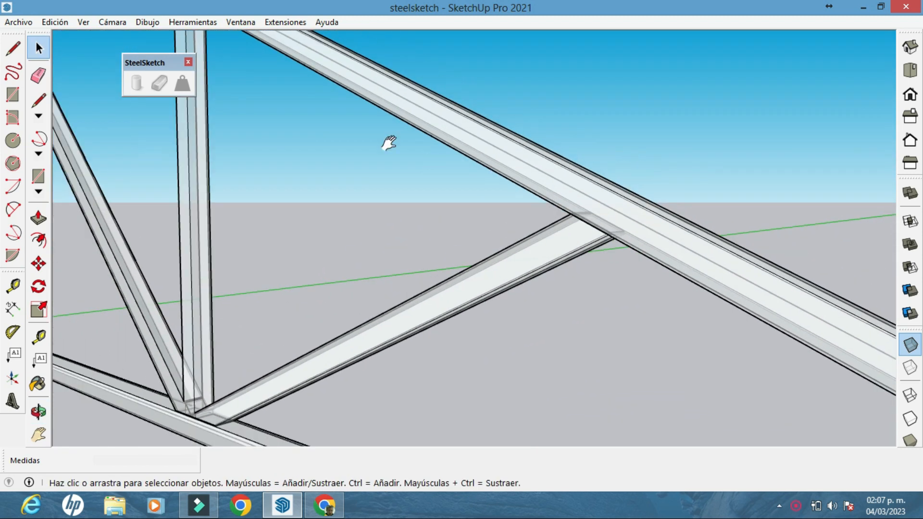
Step: Examine the trimmed web joints along the truss's top and bottom chords and the truss as a whole
{"action": "middle_click_drag", "start_coordinate": [388, 145], "coordinate": [498, 242], "text": "shift"}
{"action": "scroll", "coordinate": [270, 134], "scroll_direction": "up", "scroll_amount": 6}
{"action": "scroll", "coordinate": [379, 144], "scroll_direction": "down", "scroll_amount": 3}
{"action": "scroll", "coordinate": [462, 182], "scroll_direction": "up", "scroll_amount": 5}
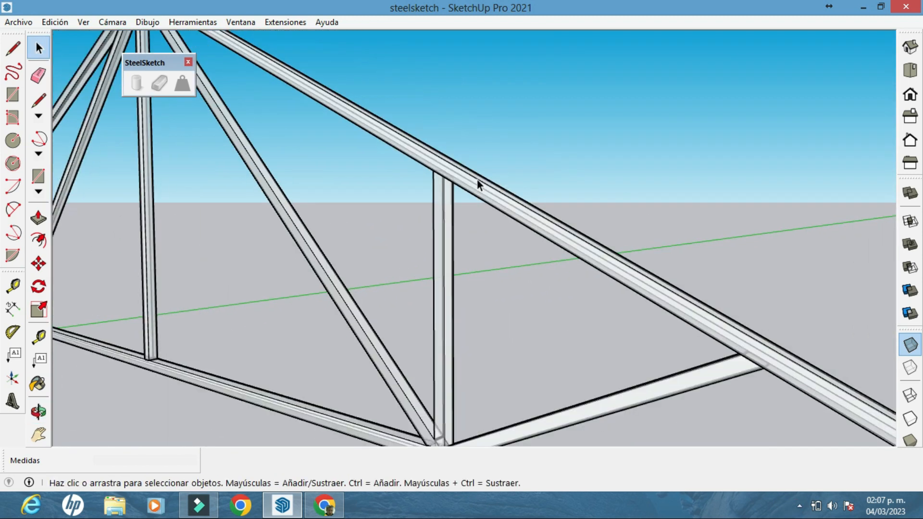
{"action": "scroll", "coordinate": [445, 181], "scroll_direction": "down", "scroll_amount": 2}
{"action": "middle_click_drag", "start_coordinate": [294, 144], "coordinate": [287, 198]}
{"action": "scroll", "coordinate": [287, 198], "scroll_direction": "down", "scroll_amount": 3}
{"action": "middle_click_drag", "start_coordinate": [272, 167], "coordinate": [413, 220], "text": "shift"}
{"action": "scroll", "coordinate": [282, 184], "scroll_direction": "up", "scroll_amount": 6}
{"action": "scroll", "coordinate": [354, 214], "scroll_direction": "down", "scroll_amount": 2}
{"action": "middle_click_drag", "start_coordinate": [358, 226], "coordinate": [483, 183], "text": "shift"}
{"action": "scroll", "coordinate": [348, 249], "scroll_direction": "down", "scroll_amount": 2}
{"action": "scroll", "coordinate": [408, 259], "scroll_direction": "down", "scroll_amount": 3}
{"action": "middle_click_drag", "start_coordinate": [865, 348], "coordinate": [821, 283], "text": "shift"}
{"action": "middle_click_drag", "start_coordinate": [134, 308], "coordinate": [275, 289], "text": "shift"}
{"action": "scroll", "coordinate": [215, 252], "scroll_direction": "up", "scroll_amount": 3}
{"action": "scroll", "coordinate": [243, 252], "scroll_direction": "up", "scroll_amount": 2}
{"action": "scroll", "coordinate": [368, 315], "scroll_direction": "down", "scroll_amount": 5}
{"action": "middle_click_drag", "start_coordinate": [368, 316], "coordinate": [414, 277]}
{"action": "scroll", "coordinate": [413, 277], "scroll_direction": "down", "scroll_amount": 3}
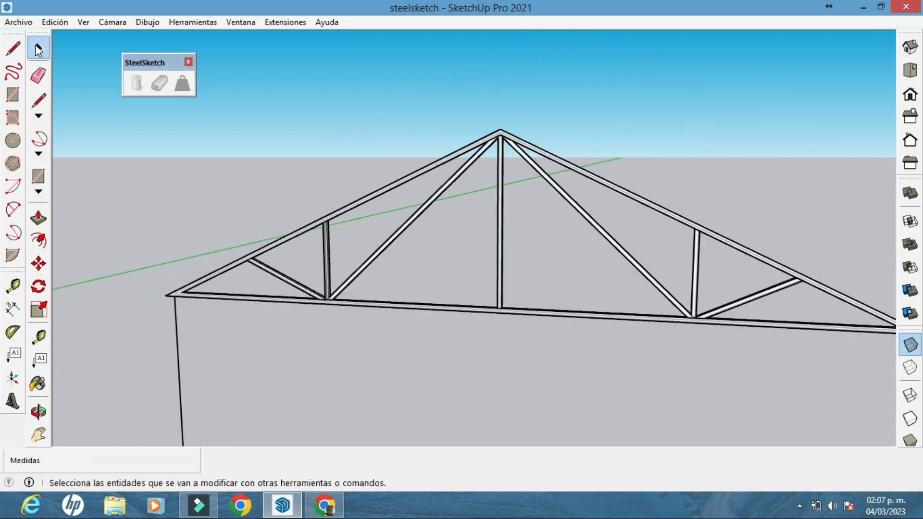
{"action": "scroll", "coordinate": [336, 240], "scroll_direction": "down", "scroll_amount": 2}
{"action": "middle_click_drag", "start_coordinate": [337, 241], "coordinate": [536, 329]}
{"action": "scroll", "coordinate": [342, 233], "scroll_direction": "down", "scroll_amount": 2}
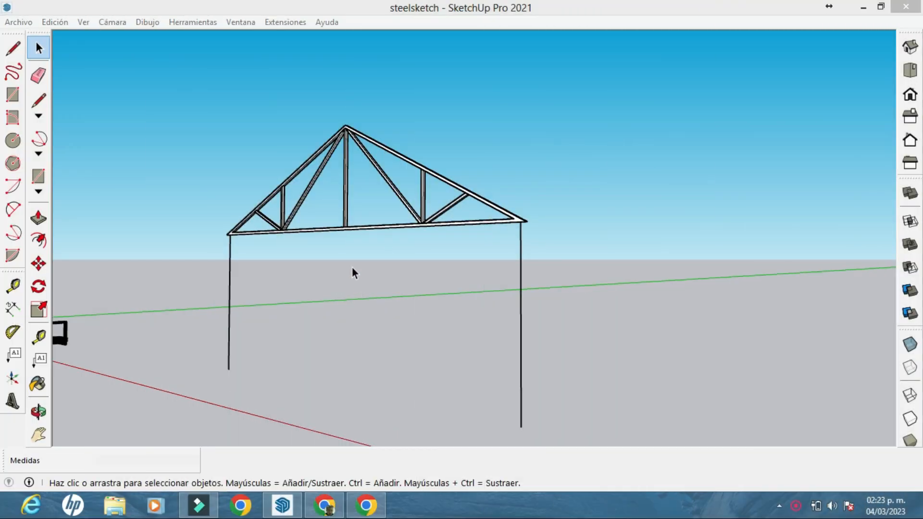
Step: Turn the two vertical column lines below the truss ends into circular steel pipes with 72 segments
{"action": "mouse_move", "coordinate": [352, 268]}
{"action": "middle_mouse_down"}
{"action": "mouse_move", "coordinate": [350, 258]}
{"action": "mouse_move", "coordinate": [422, 278]}
{"action": "mouse_move", "coordinate": [502, 246]}
{"action": "middle_mouse_up"}
{"action": "scroll", "coordinate": [429, 280], "scroll_direction": "up", "scroll_amount": 3}
{"action": "scroll", "coordinate": [553, 252], "scroll_direction": "down", "scroll_amount": 3}
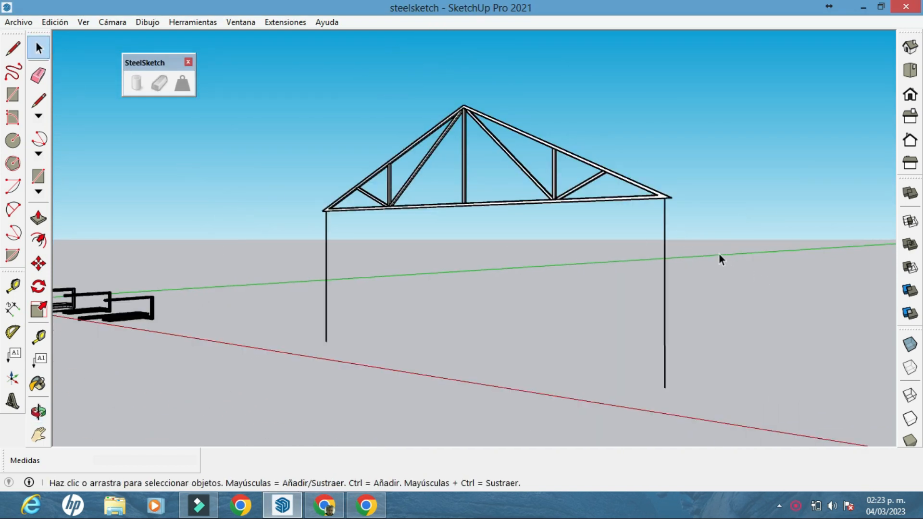
{"action": "left_click_drag", "start_coordinate": [321, 243], "coordinate": [310, 236]}
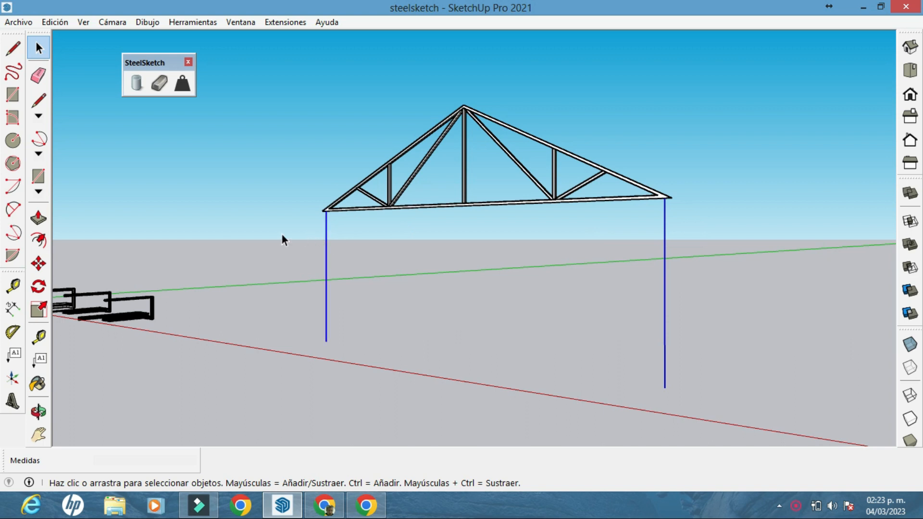
{"action": "left_click", "coordinate": [136, 84]}
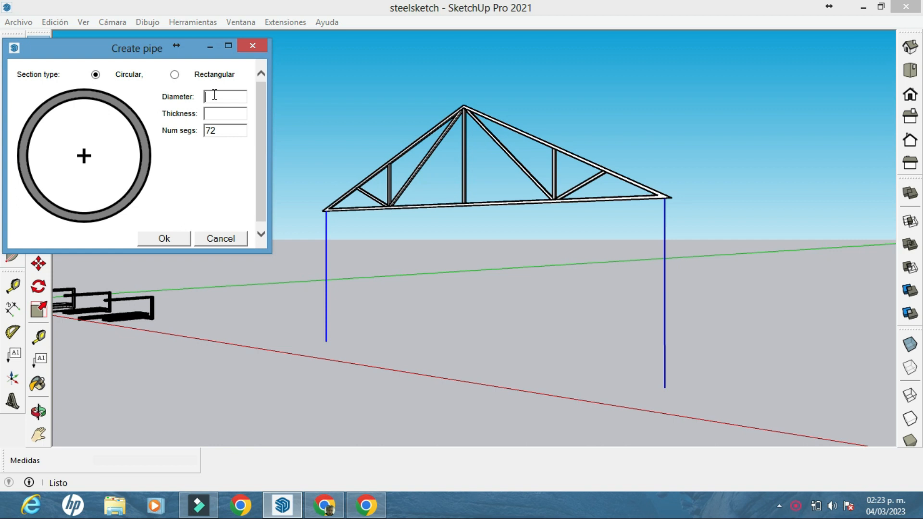
{"action": "left_click", "coordinate": [188, 238]}
{"action": "middle_click_drag", "start_coordinate": [575, 319], "coordinate": [299, 254]}
{"action": "middle_click_drag", "start_coordinate": [621, 426], "coordinate": [637, 345]}
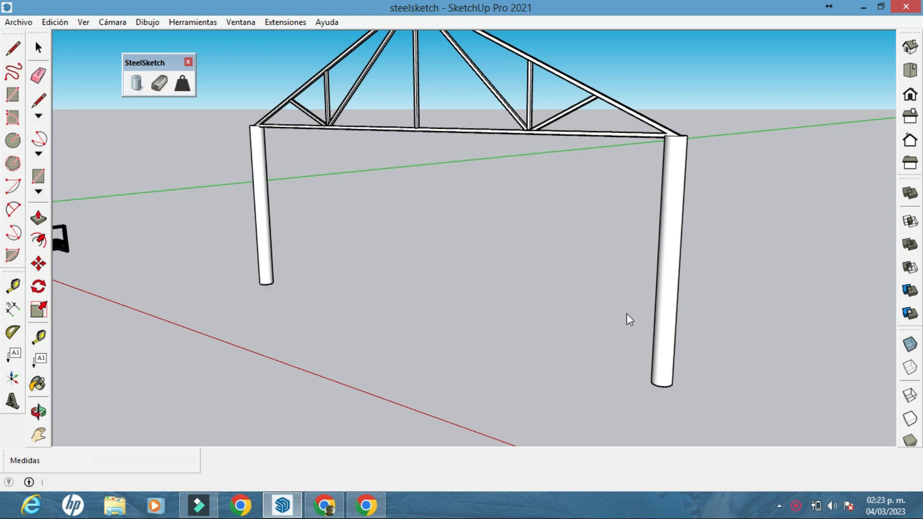
Step: Group the roof truss together with its two round columns as one frame
{"action": "middle_click_drag", "start_coordinate": [624, 371], "coordinate": [564, 285]}
{"action": "scroll", "coordinate": [558, 270], "scroll_direction": "up", "scroll_amount": 2}
{"action": "scroll", "coordinate": [558, 270], "scroll_direction": "down", "scroll_amount": 1}
{"action": "middle_click_drag", "start_coordinate": [612, 317], "coordinate": [625, 297]}
{"action": "scroll", "coordinate": [477, 162], "scroll_direction": "down", "scroll_amount": 2}
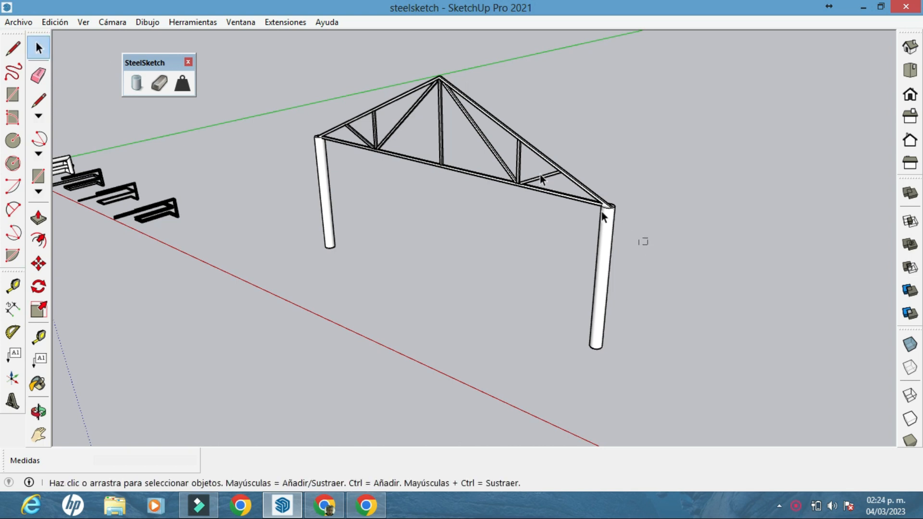
{"action": "left_click_drag", "start_coordinate": [296, 84], "coordinate": [284, 161]}
{"action": "middle_click_drag", "start_coordinate": [581, 331], "coordinate": [586, 360]}
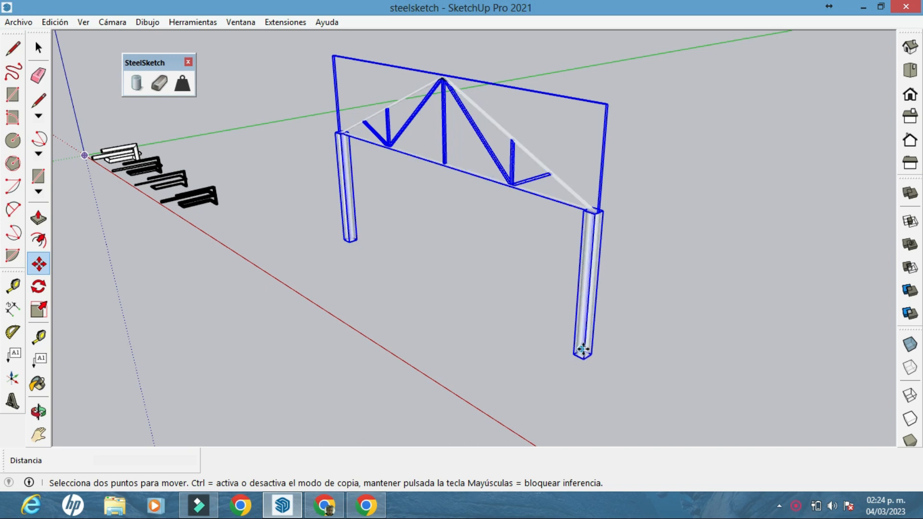
{"action": "key", "text": "ctrl+g"}
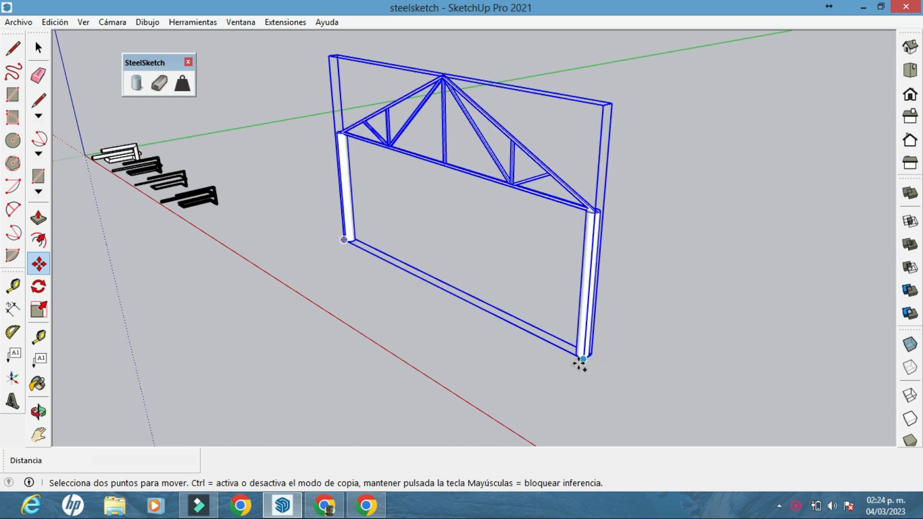
Step: Copy the grouped frame about 70 m along the green axis and divide that distance into five equal bays
{"action": "left_click", "coordinate": [580, 360]}
{"action": "middle_click_drag", "start_coordinate": [651, 326], "coordinate": [639, 315]}
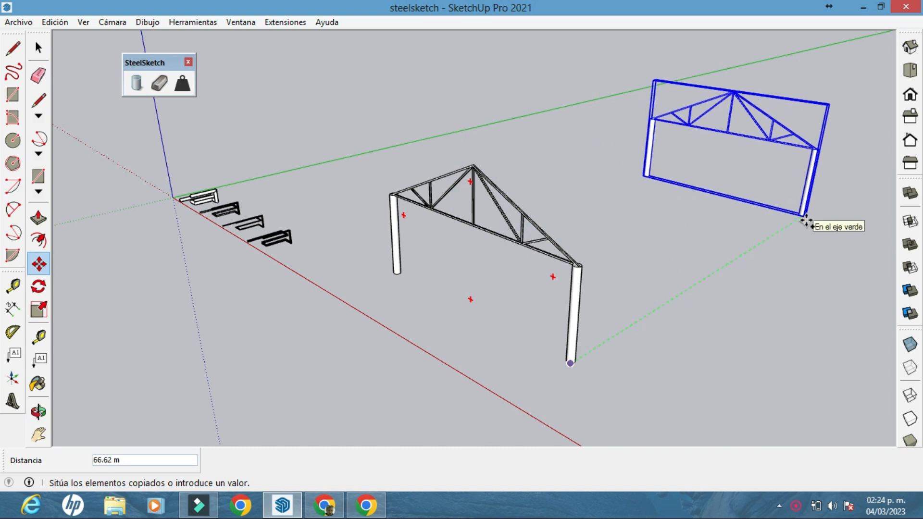
{"action": "left_click", "coordinate": [809, 217]}
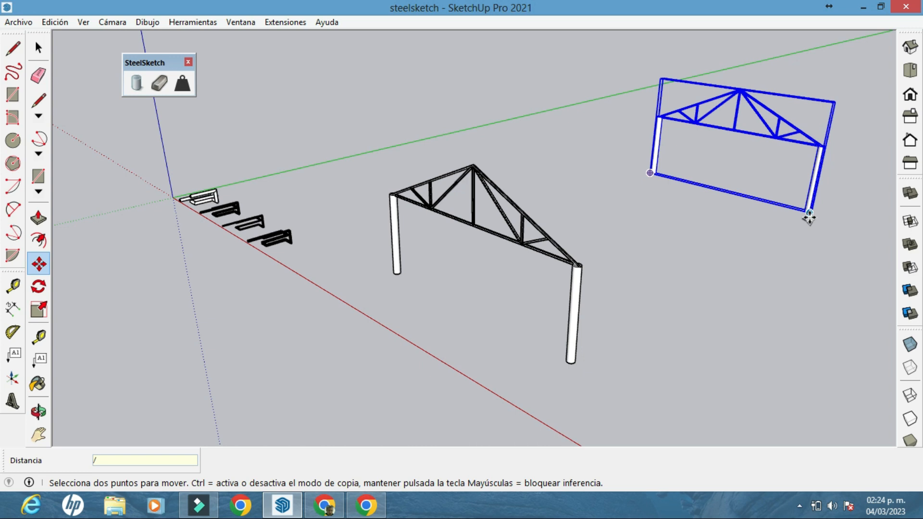
{"action": "key", "text": "Return"}
{"action": "middle_click_drag", "start_coordinate": [814, 222], "coordinate": [604, 205]}
{"action": "key", "text": "Escape"}
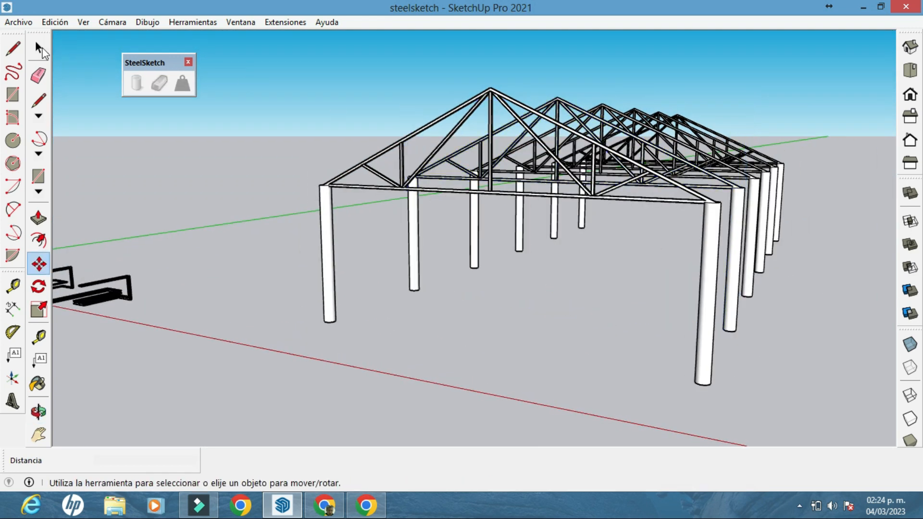
Step: Examine the row of truss frames and round columns from several angles and distances
{"action": "middle_click_drag", "start_coordinate": [304, 127], "coordinate": [464, 218]}
{"action": "scroll", "coordinate": [579, 263], "scroll_direction": "down", "scroll_amount": 3}
{"action": "middle_click_drag", "start_coordinate": [648, 274], "coordinate": [735, 259]}
{"action": "scroll", "coordinate": [366, 118], "scroll_direction": "up", "scroll_amount": 5}
{"action": "middle_click_drag", "start_coordinate": [692, 262], "coordinate": [723, 241]}
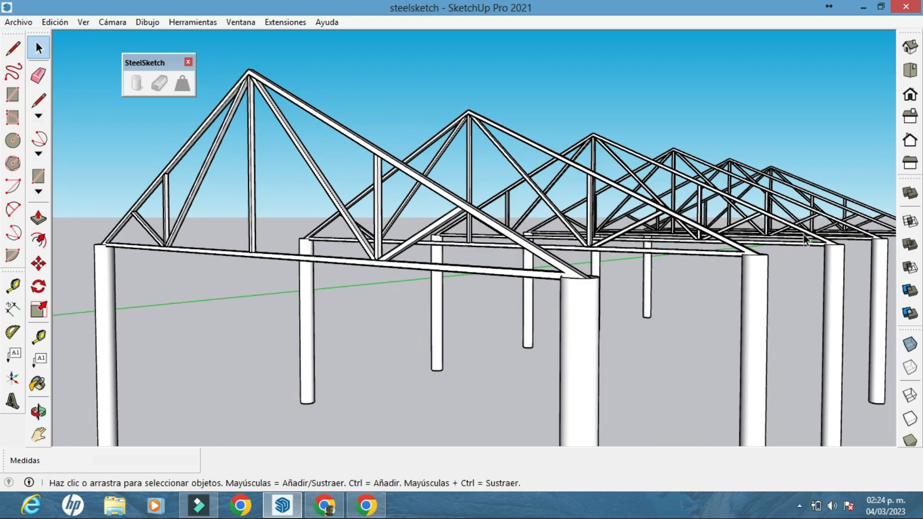
{"action": "scroll", "coordinate": [599, 244], "scroll_direction": "down", "scroll_amount": 1}
{"action": "middle_click_drag", "start_coordinate": [480, 262], "coordinate": [533, 284]}
{"action": "scroll", "coordinate": [509, 265], "scroll_direction": "down", "scroll_amount": 3}
{"action": "scroll", "coordinate": [361, 301], "scroll_direction": "up", "scroll_amount": 2}
{"action": "scroll", "coordinate": [533, 279], "scroll_direction": "down", "scroll_amount": 2}
{"action": "middle_click", "coordinate": [553, 264]}
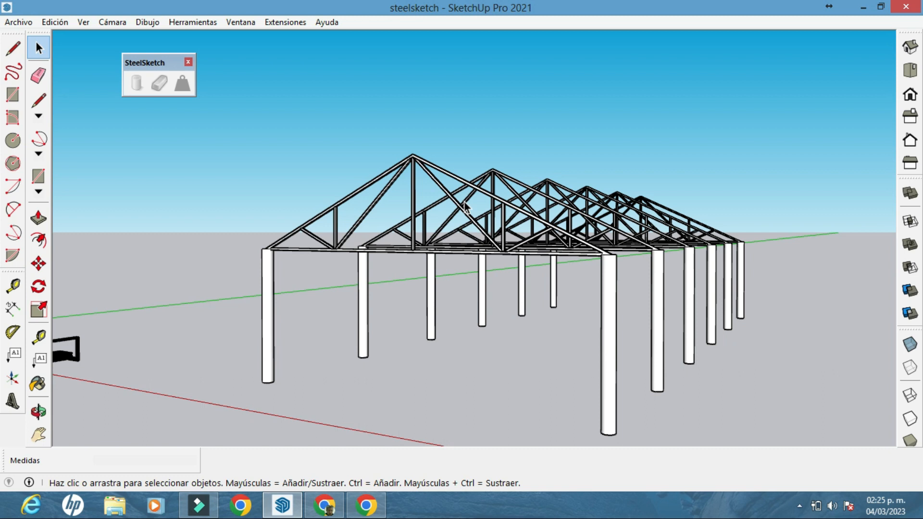
{"action": "scroll", "coordinate": [464, 206], "scroll_direction": "up", "scroll_amount": 3}
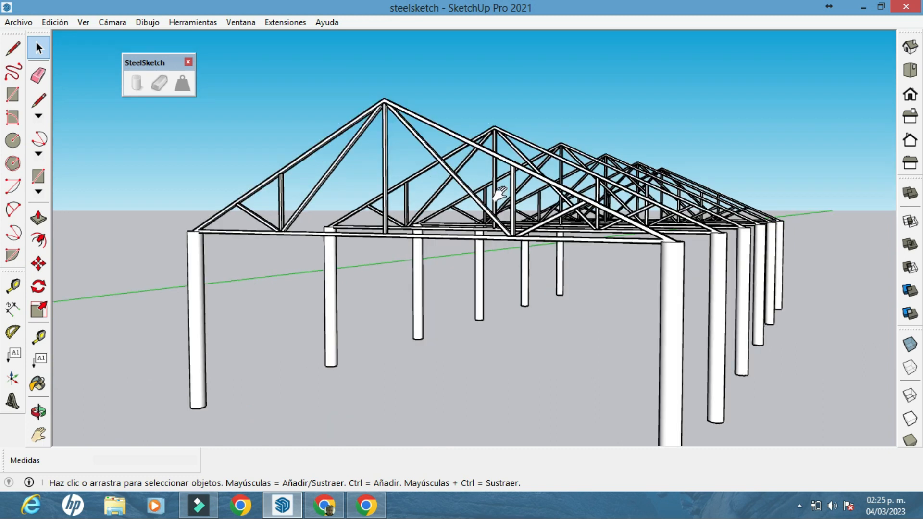
{"action": "middle_click_drag", "start_coordinate": [500, 194], "coordinate": [501, 203]}
{"action": "scroll", "coordinate": [501, 203], "scroll_direction": "up", "scroll_amount": 2}
{"action": "scroll", "coordinate": [485, 199], "scroll_direction": "down", "scroll_amount": 1}
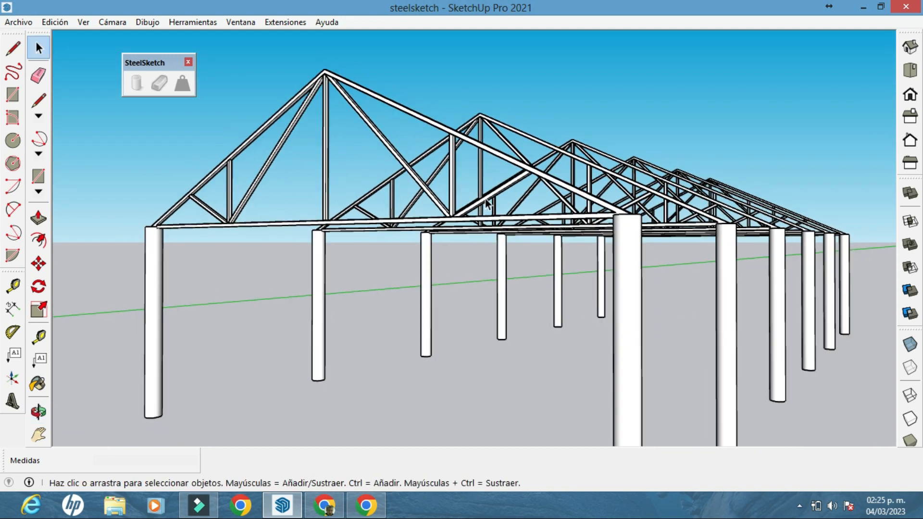